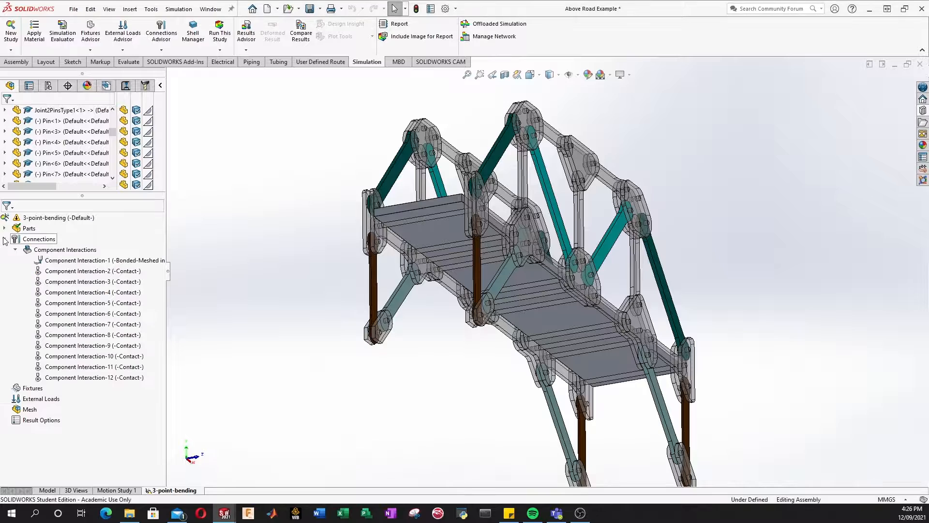
Step: Review the bridge's one bonded and eleven contact component interactions, then collapse Connections
{"action": "left_click", "coordinate": [77, 250]}
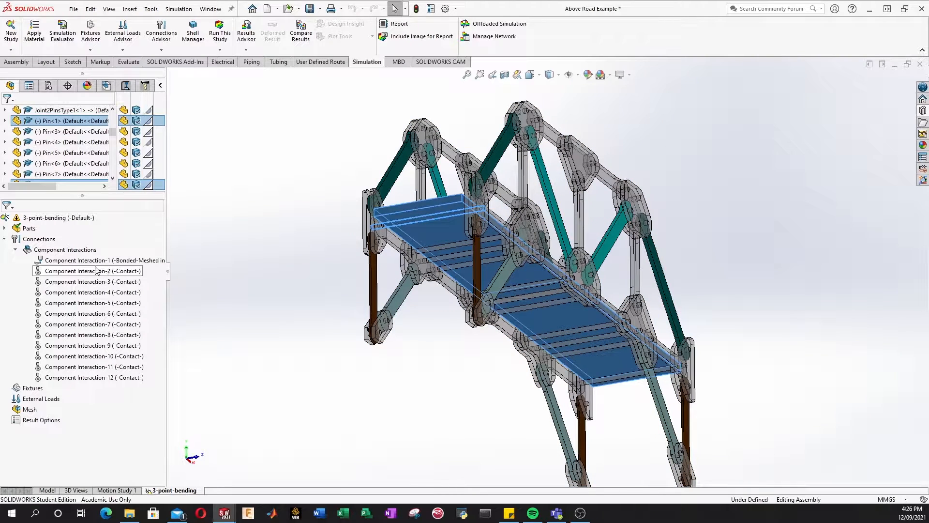
{"action": "left_click", "coordinate": [4, 239]}
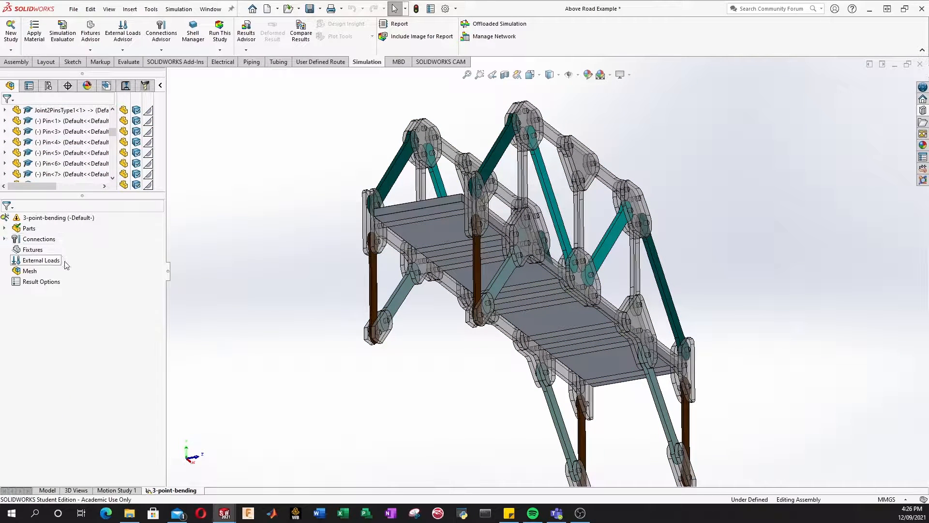
Step: Open an Advanced Fixtures definition (Use Reference Geometry) from the Fixtures context menu
{"action": "right_click", "coordinate": [34, 250]}
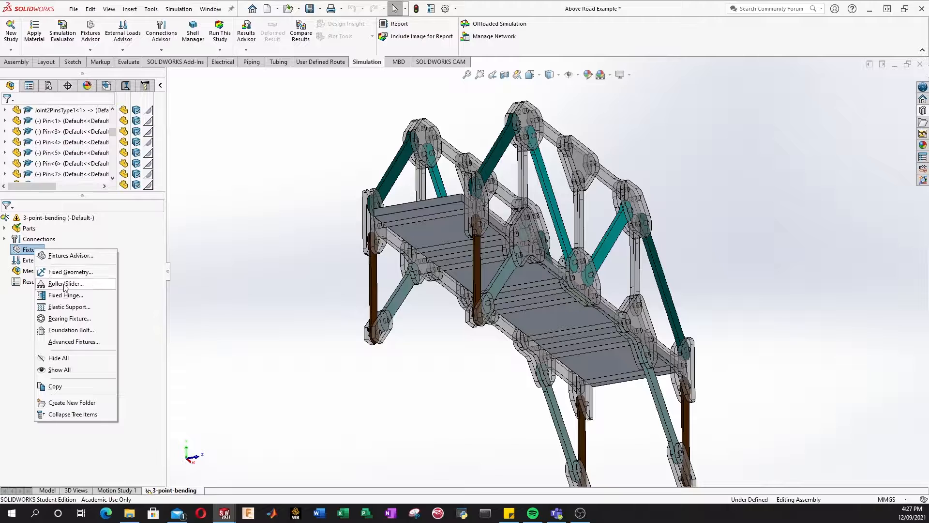
{"action": "left_click", "coordinate": [71, 344]}
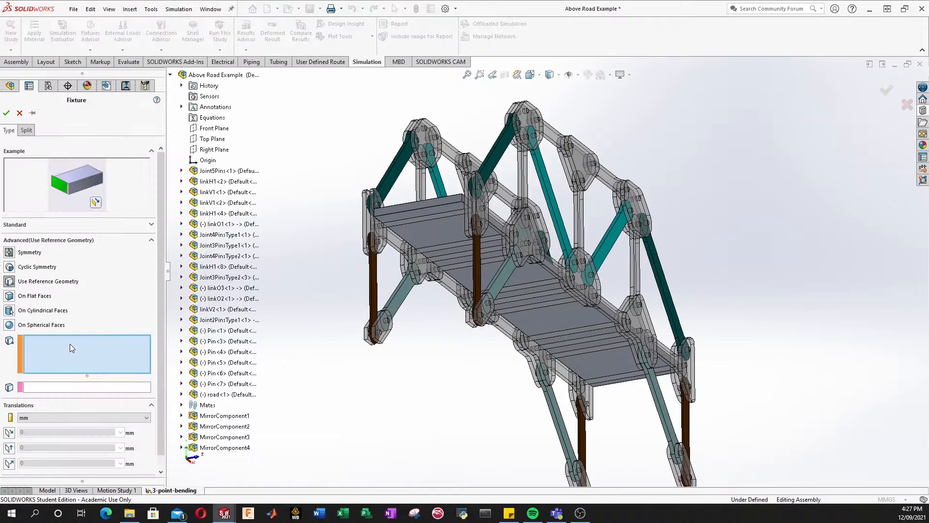
Step: Orbit and zoom the bridge to a close, steep view of the lower leg joint plate and pin
{"action": "middle_click_drag", "start_coordinate": [456, 333], "coordinate": [444, 378]}
{"action": "scroll", "coordinate": [444, 378], "scroll_direction": "up", "scroll_amount": 2}
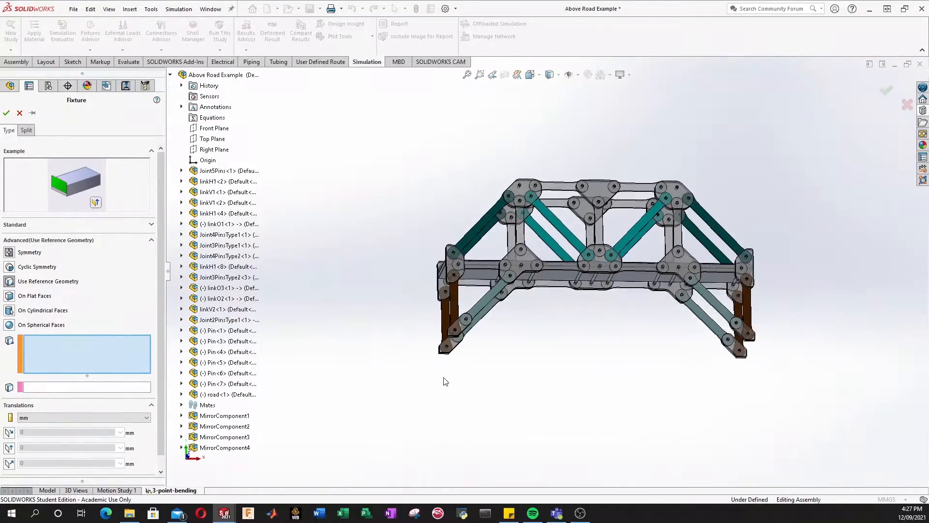
{"action": "scroll", "coordinate": [444, 378], "scroll_direction": "down", "scroll_amount": 5}
{"action": "scroll", "coordinate": [534, 284], "scroll_direction": "down", "scroll_amount": 3}
{"action": "scroll", "coordinate": [492, 237], "scroll_direction": "down", "scroll_amount": 1}
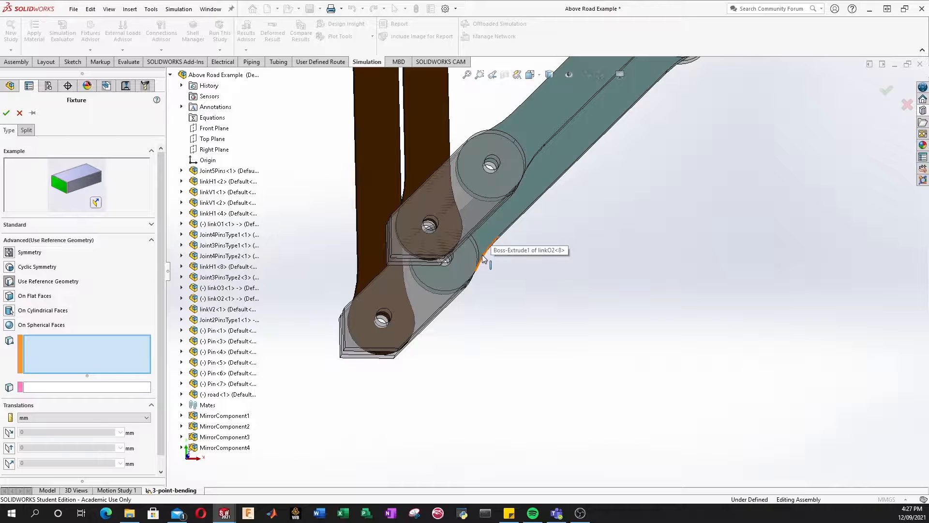
{"action": "scroll", "coordinate": [452, 251], "scroll_direction": "down", "scroll_amount": 3}
{"action": "middle_click_drag", "start_coordinate": [428, 231], "coordinate": [425, 189]}
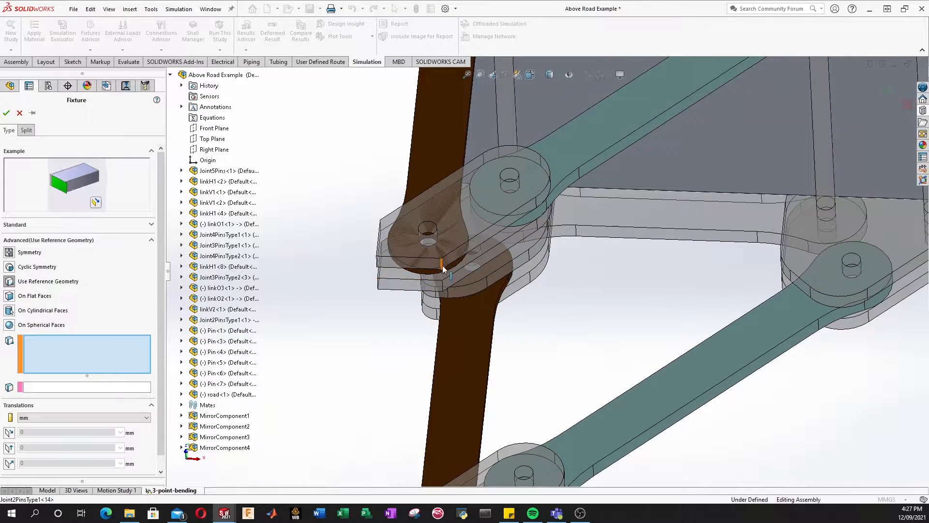
{"action": "middle_click_drag", "start_coordinate": [371, 271], "coordinate": [390, 270]}
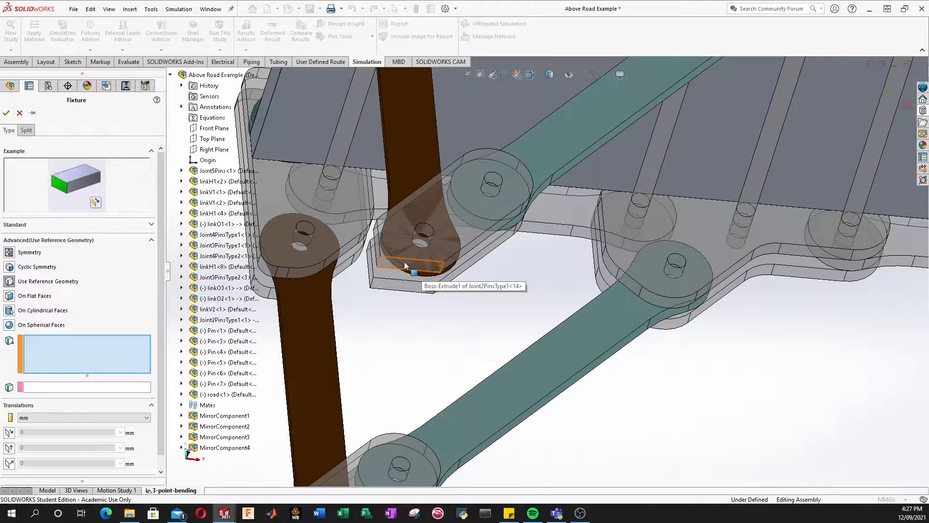
{"action": "scroll", "coordinate": [405, 245], "scroll_direction": "down", "scroll_amount": 3}
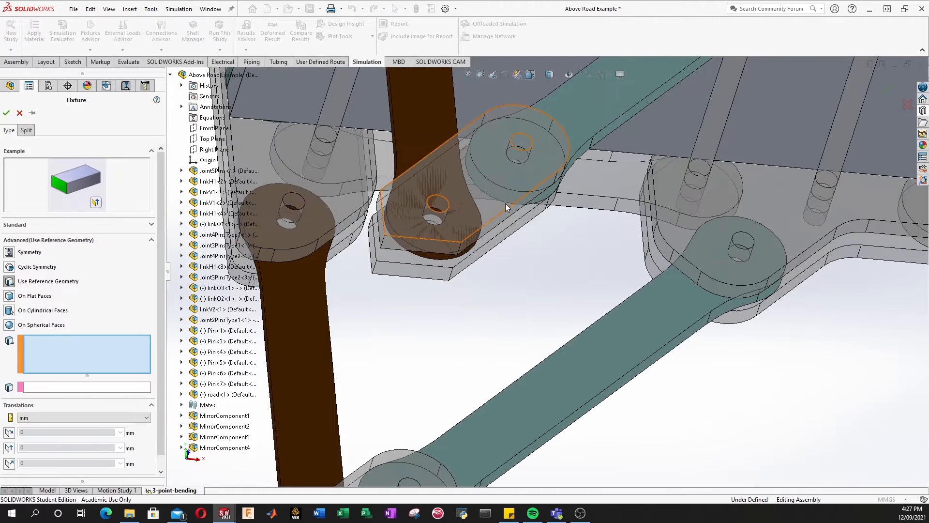
{"action": "scroll", "coordinate": [430, 230], "scroll_direction": "up", "scroll_amount": 1}
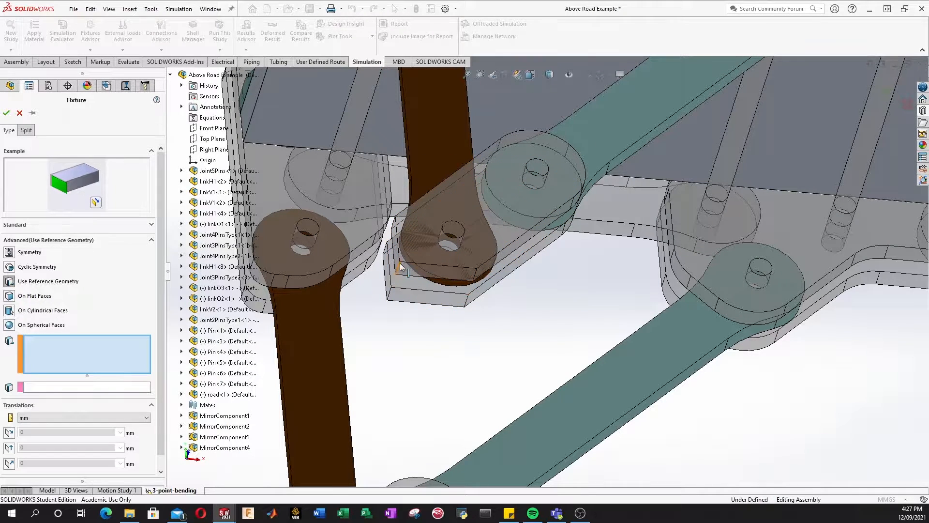
{"action": "scroll", "coordinate": [487, 295], "scroll_direction": "down", "scroll_amount": 2}
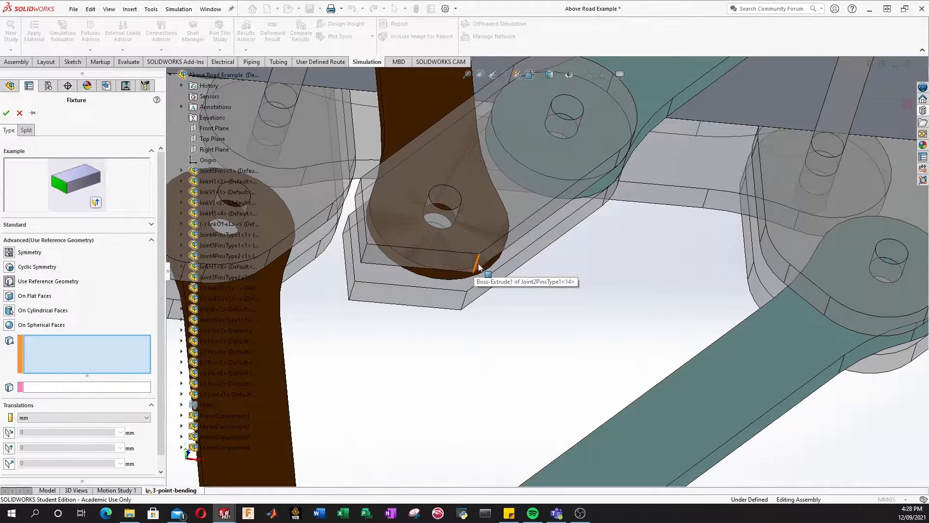
{"action": "mouse_move", "coordinate": [480, 266]}
{"action": "middle_mouse_down"}
{"action": "mouse_move", "coordinate": [445, 287]}
{"action": "mouse_move", "coordinate": [475, 271]}
{"action": "middle_mouse_up"}
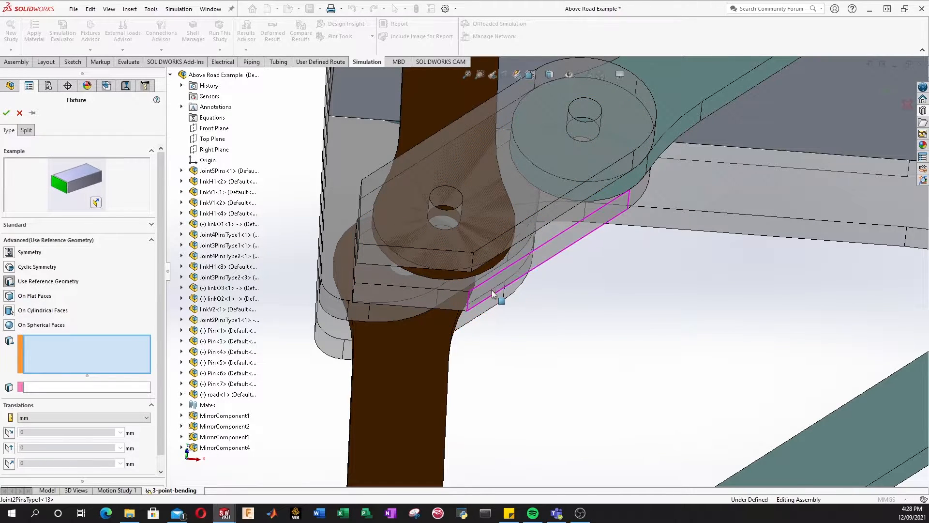
{"action": "middle_click_drag", "start_coordinate": [493, 294], "coordinate": [465, 253]}
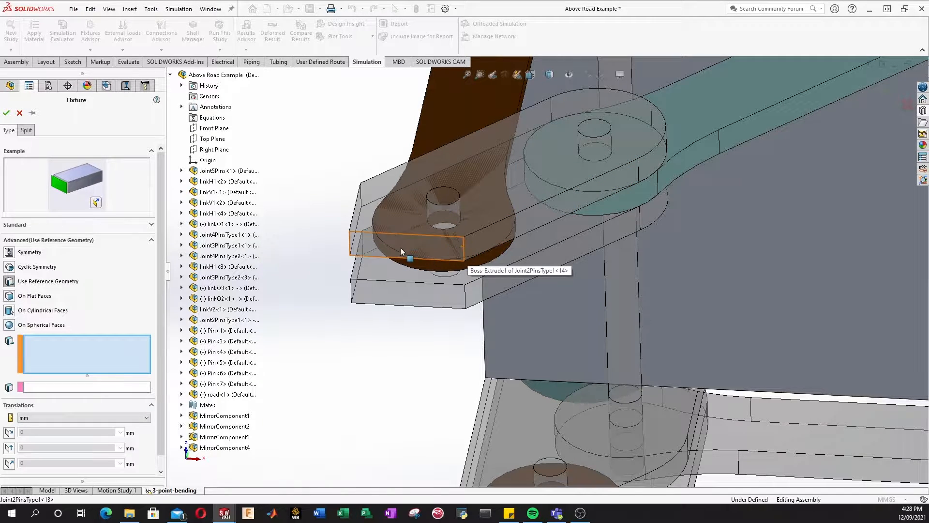
{"action": "middle_click_drag", "start_coordinate": [384, 251], "coordinate": [407, 243]}
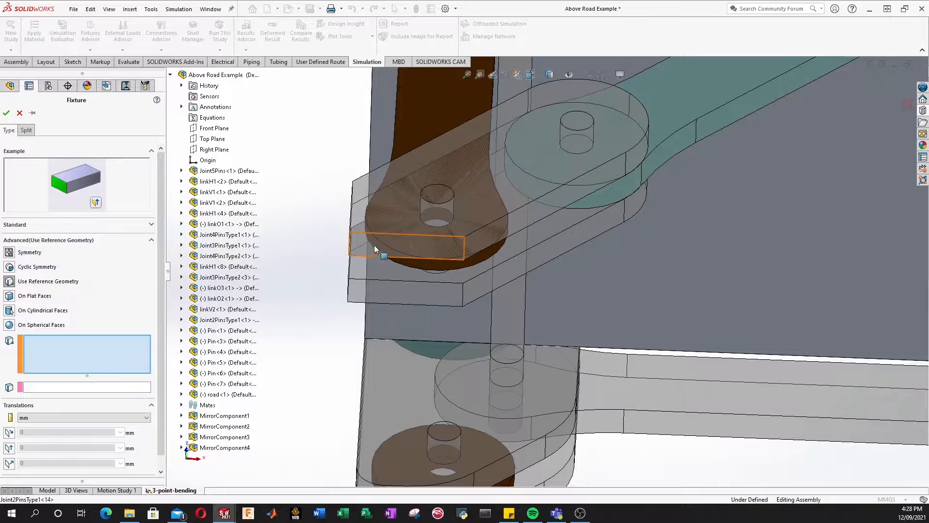
Step: Select the short edges of four Joint2PinsType1 leg plates as the fixture's entities
{"action": "left_click", "coordinate": [464, 246]}
{"action": "left_click", "coordinate": [464, 299]}
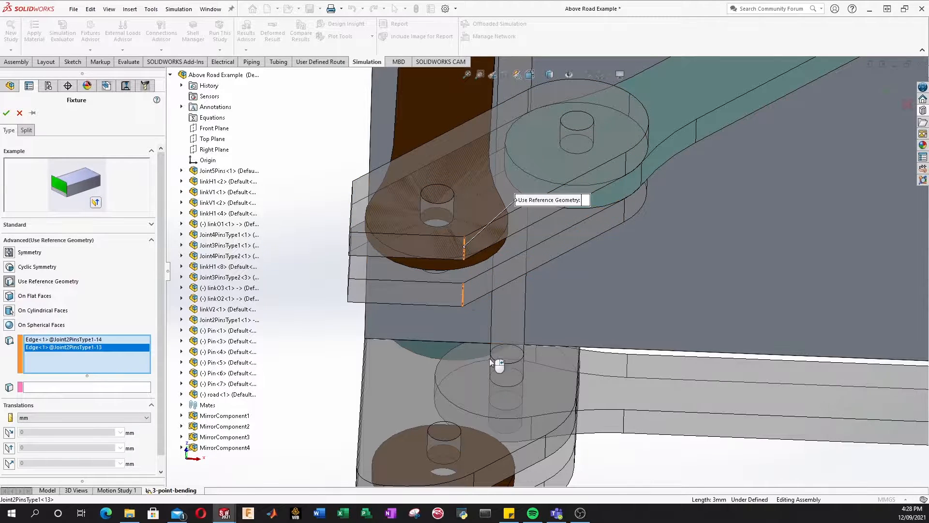
{"action": "scroll", "coordinate": [489, 358], "scroll_direction": "up", "scroll_amount": 6}
{"action": "scroll", "coordinate": [530, 357], "scroll_direction": "down", "scroll_amount": 3}
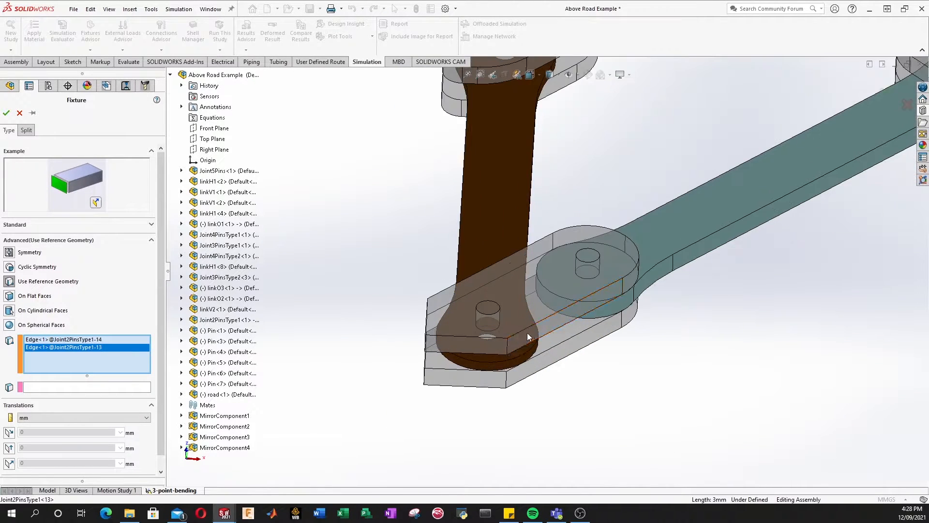
{"action": "left_click", "coordinate": [508, 347]}
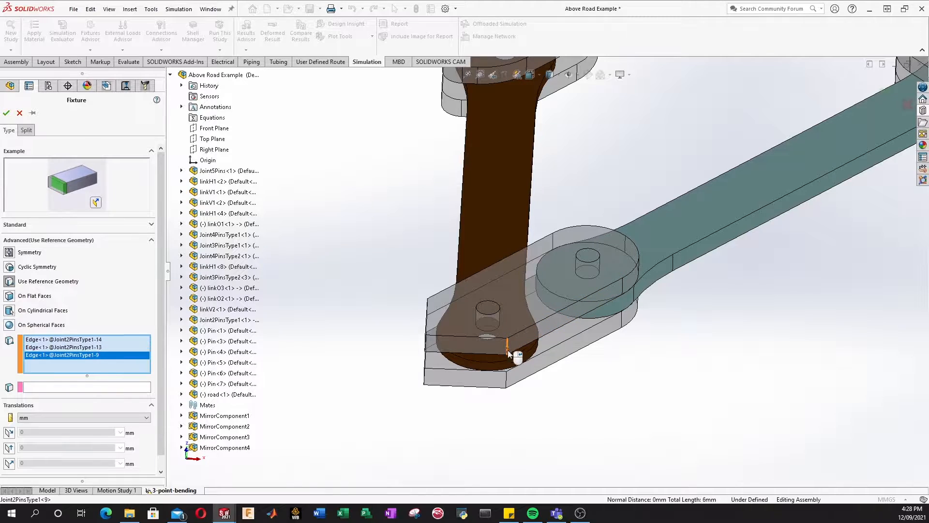
{"action": "left_click", "coordinate": [508, 383]}
{"action": "scroll", "coordinate": [513, 262], "scroll_direction": "up", "scroll_amount": 5}
{"action": "scroll", "coordinate": [512, 264], "scroll_direction": "down", "scroll_amount": 3}
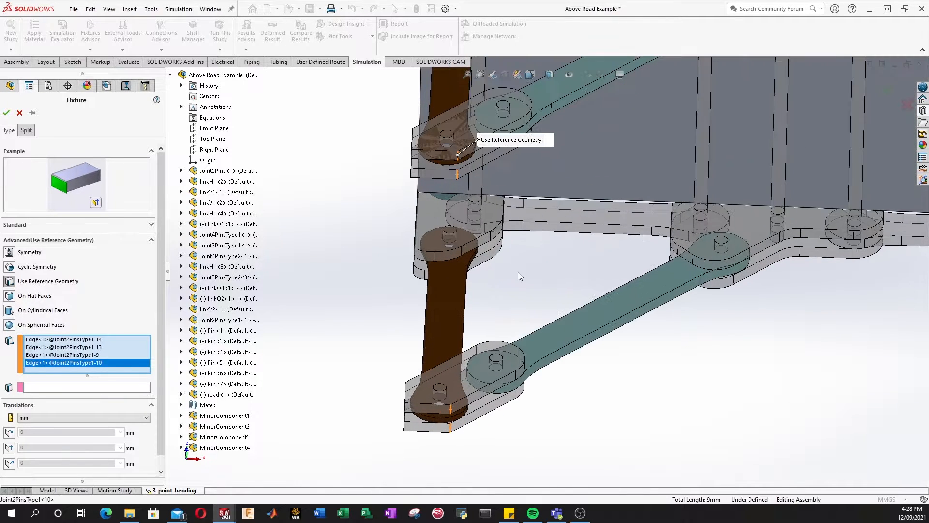
{"action": "scroll", "coordinate": [89, 269], "scroll_direction": "down", "scroll_amount": 1}
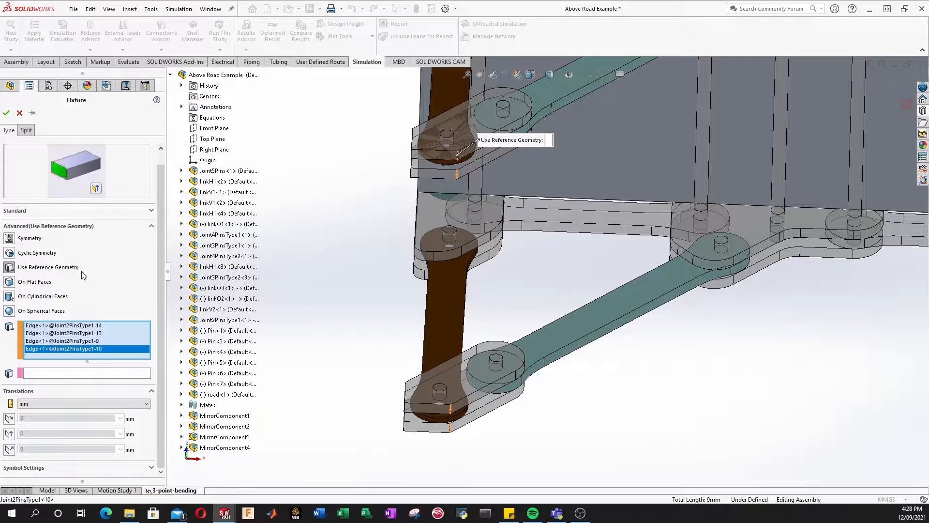
{"action": "left_click", "coordinate": [37, 373]}
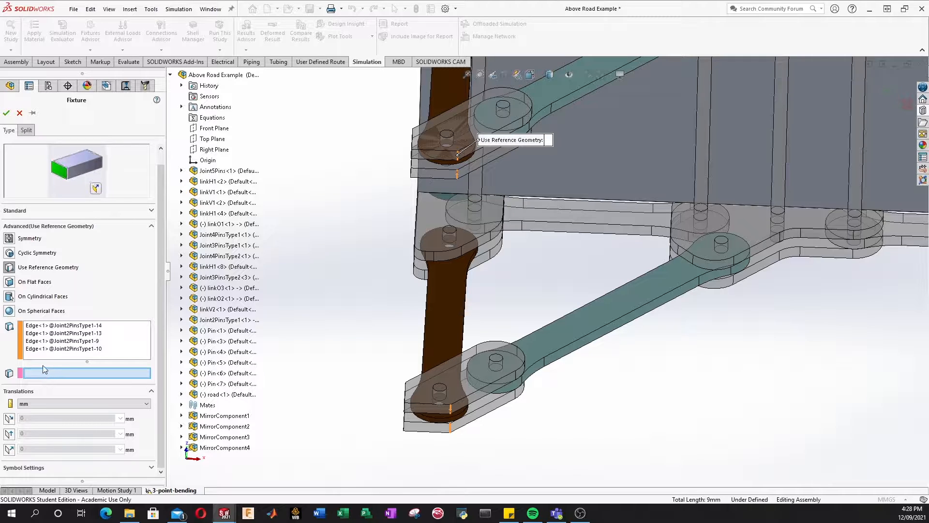
Step: Reference Front Plane, restrain Dir 1, Dir 2 and Normal at 0 mm, creating Reference Geometry-1
{"action": "left_click", "coordinate": [213, 129]}
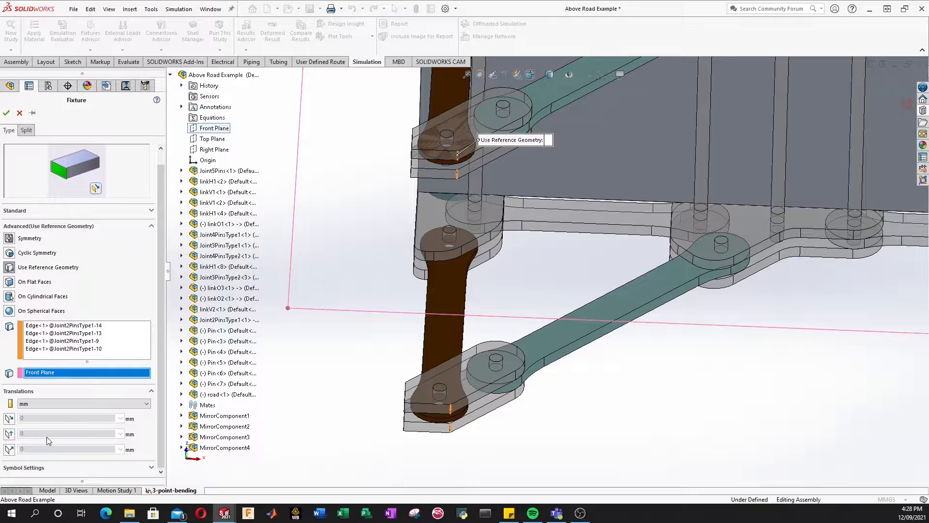
{"action": "left_click", "coordinate": [9, 419]}
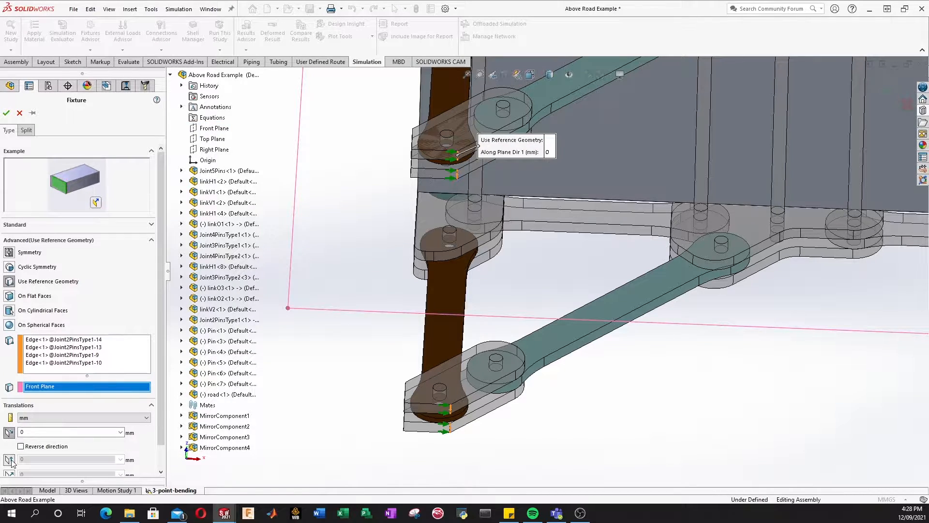
{"action": "left_click", "coordinate": [10, 459]}
{"action": "scroll", "coordinate": [31, 454], "scroll_direction": "down", "scroll_amount": 2}
{"action": "left_click", "coordinate": [10, 450]}
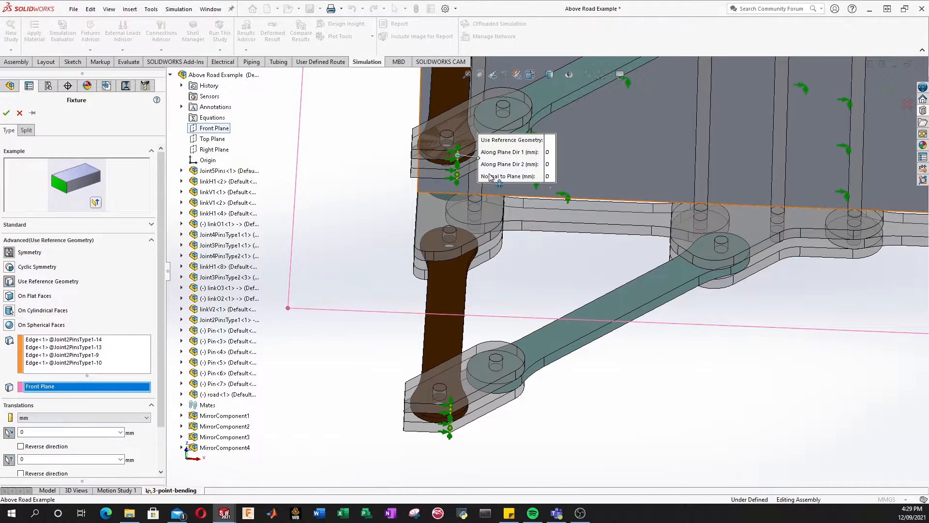
{"action": "scroll", "coordinate": [465, 172], "scroll_direction": "down", "scroll_amount": 3}
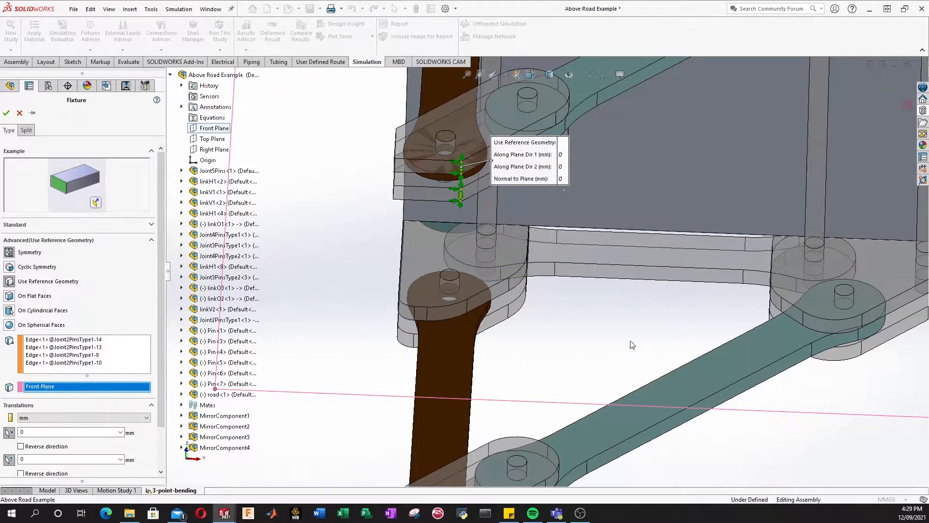
{"action": "middle_click_drag", "start_coordinate": [632, 345], "coordinate": [528, 266]}
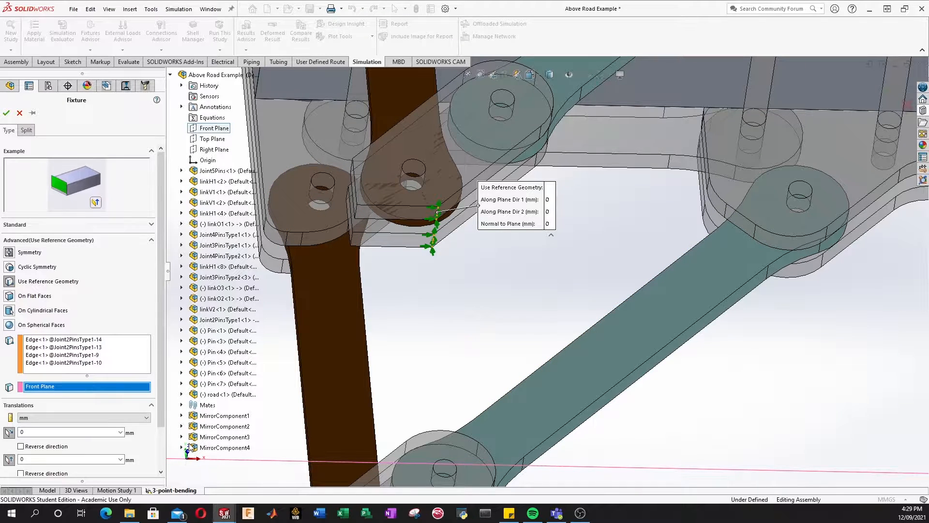
{"action": "left_click", "coordinate": [344, 410]}
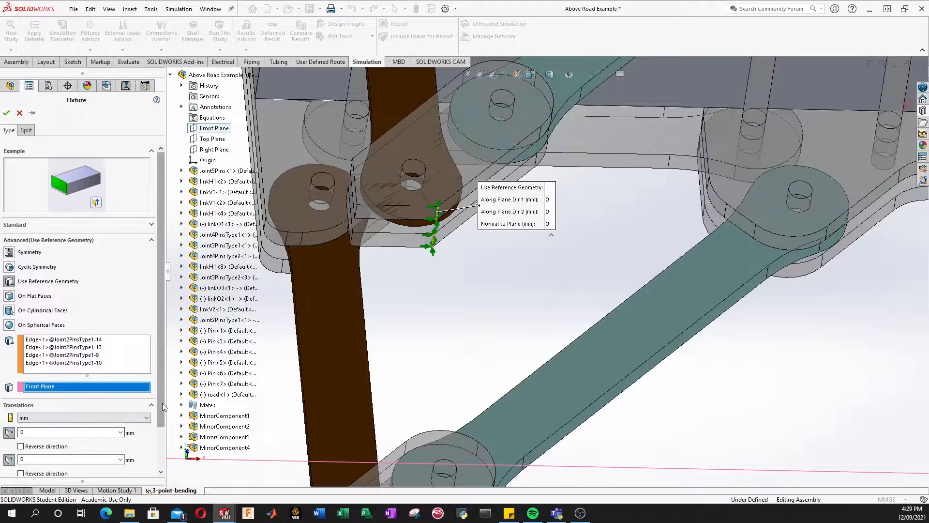
{"action": "scroll", "coordinate": [121, 431], "scroll_direction": "down", "scroll_amount": 3}
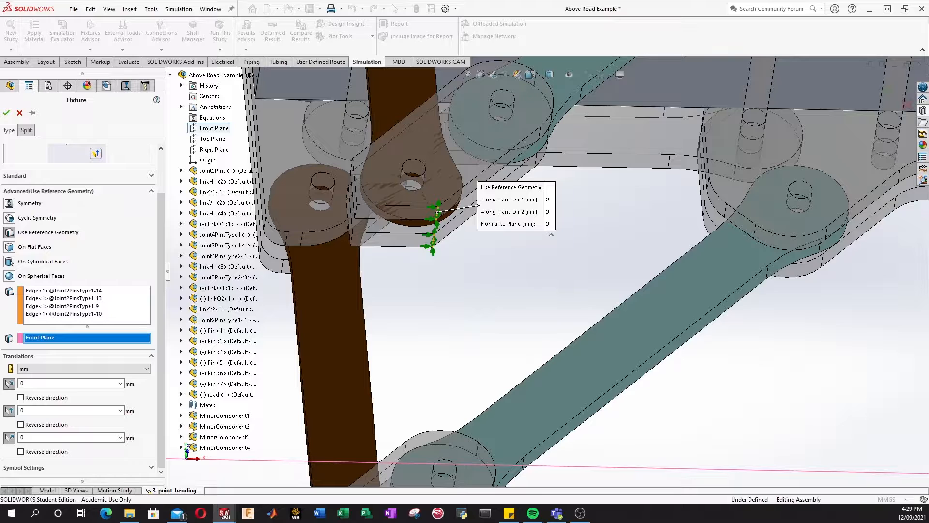
{"action": "left_click", "coordinate": [6, 113]}
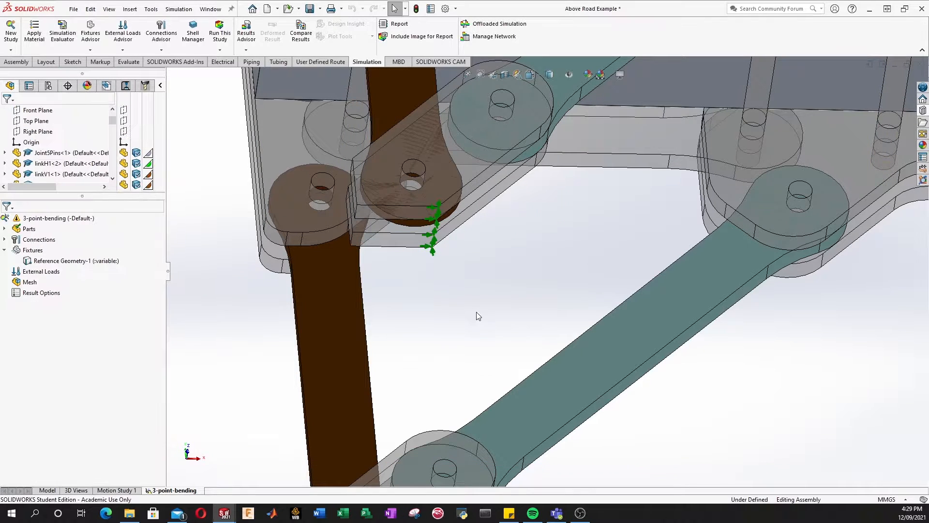
Step: Tilt and zoom to inspect the first fixed leg, then show the fixture type list
{"action": "scroll", "coordinate": [478, 315], "scroll_direction": "up", "scroll_amount": 5}
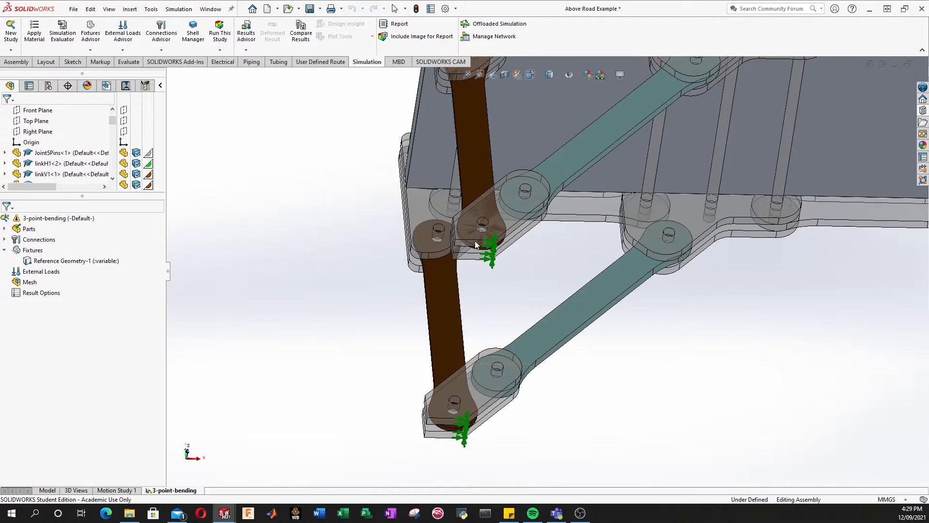
{"action": "middle_click_drag", "start_coordinate": [499, 249], "coordinate": [501, 326]}
{"action": "scroll", "coordinate": [583, 237], "scroll_direction": "up", "scroll_amount": 7}
{"action": "scroll", "coordinate": [650, 205], "scroll_direction": "down", "scroll_amount": 4}
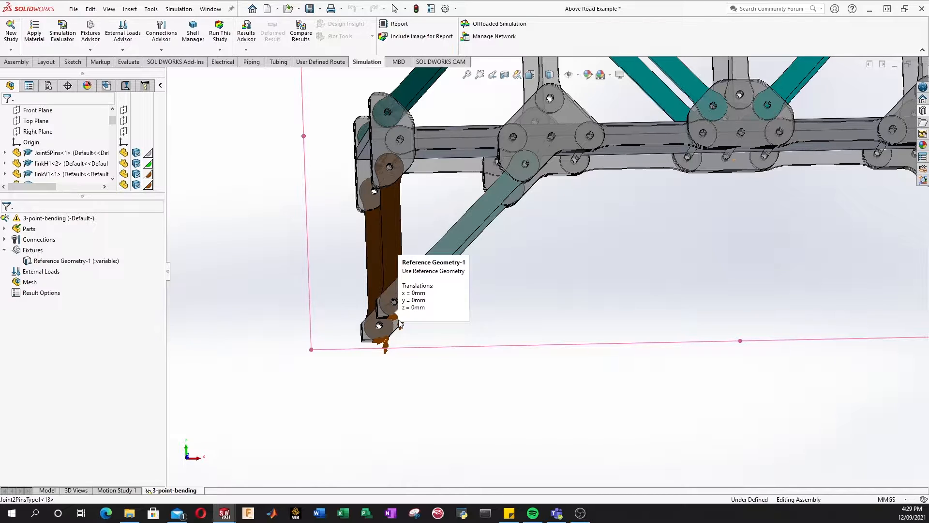
{"action": "scroll", "coordinate": [547, 281], "scroll_direction": "up", "scroll_amount": 8}
{"action": "scroll", "coordinate": [720, 281], "scroll_direction": "down", "scroll_amount": 5}
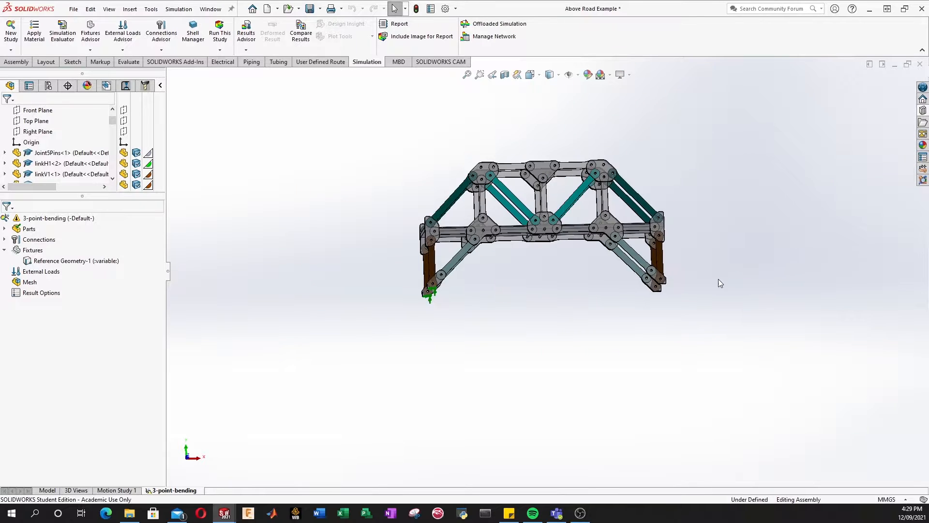
{"action": "scroll", "coordinate": [603, 274], "scroll_direction": "down", "scroll_amount": 5}
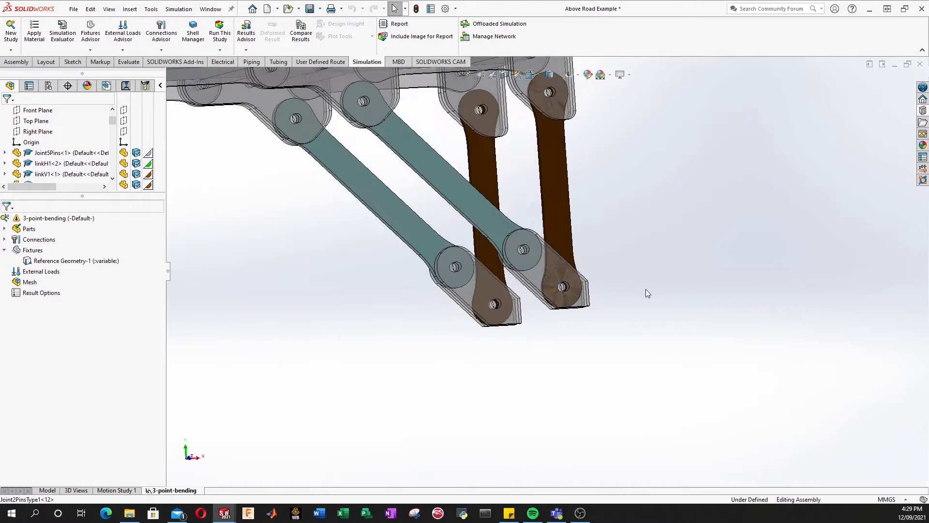
{"action": "right_click", "coordinate": [32, 250]}
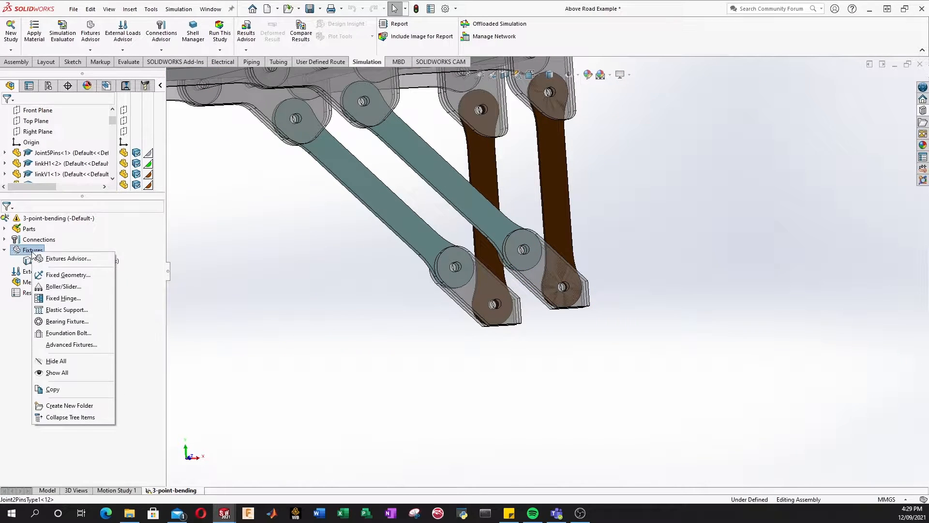
Step: Start a reference-geometry fixture and pick the bottom edges of four leg links
{"action": "left_click", "coordinate": [72, 345]}
{"action": "scroll", "coordinate": [581, 300], "scroll_direction": "down", "scroll_amount": 5}
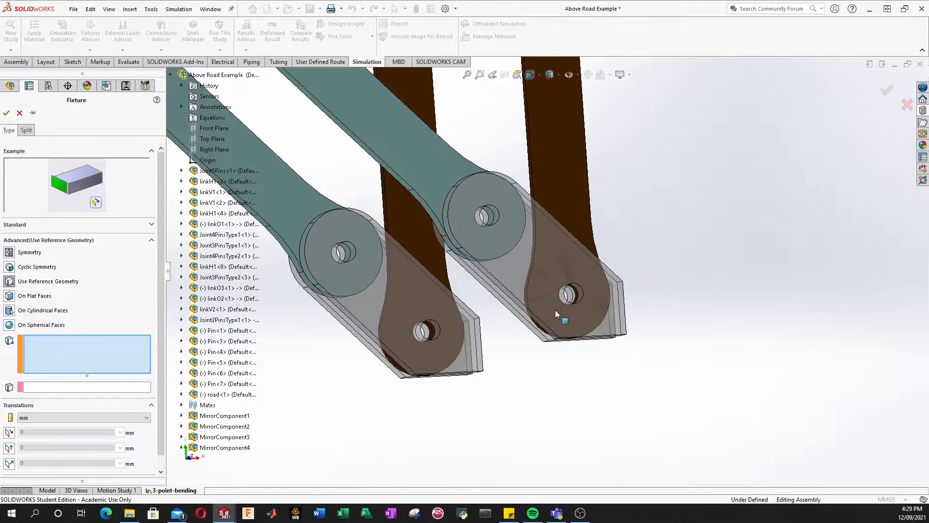
{"action": "scroll", "coordinate": [527, 229], "scroll_direction": "down", "scroll_amount": 5}
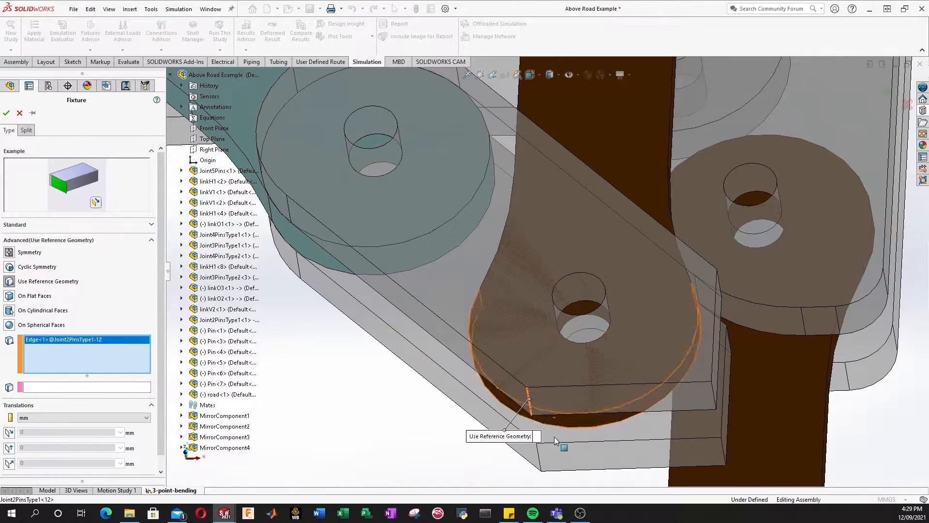
{"action": "left_click", "coordinate": [540, 457]}
{"action": "left_click", "coordinate": [540, 458]}
{"action": "scroll", "coordinate": [628, 444], "scroll_direction": "up", "scroll_amount": 5}
{"action": "scroll", "coordinate": [544, 428], "scroll_direction": "down", "scroll_amount": 5}
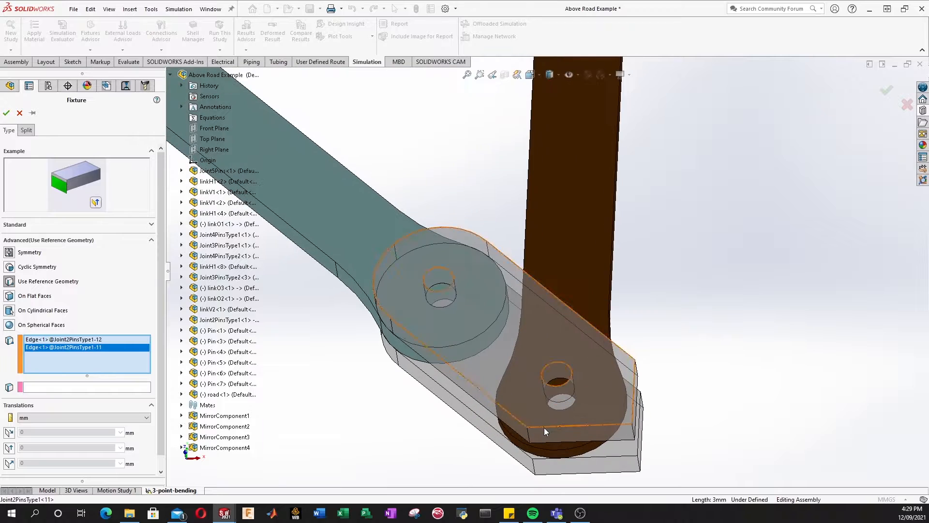
{"action": "left_click", "coordinate": [528, 435]}
{"action": "left_click", "coordinate": [492, 418]}
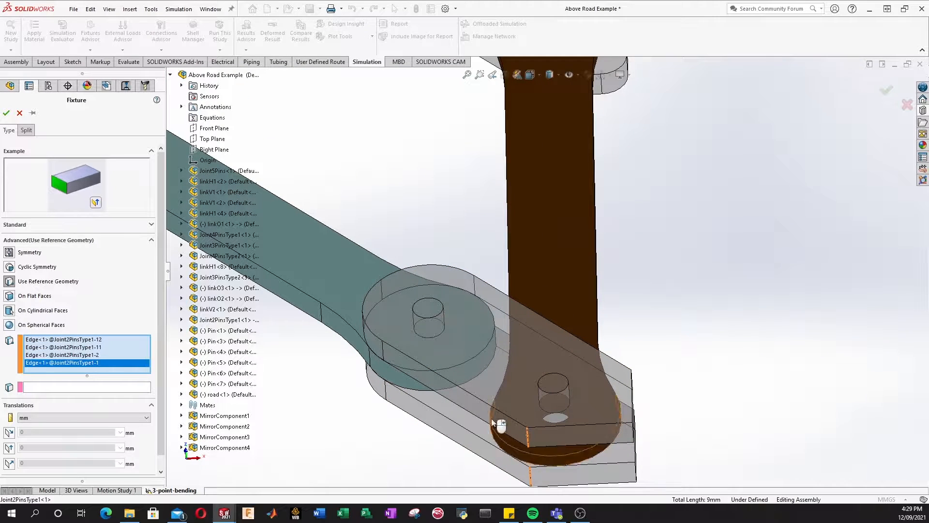
{"action": "scroll", "coordinate": [492, 418], "scroll_direction": "up", "scroll_amount": 5}
{"action": "scroll", "coordinate": [547, 261], "scroll_direction": "down", "scroll_amount": 3}
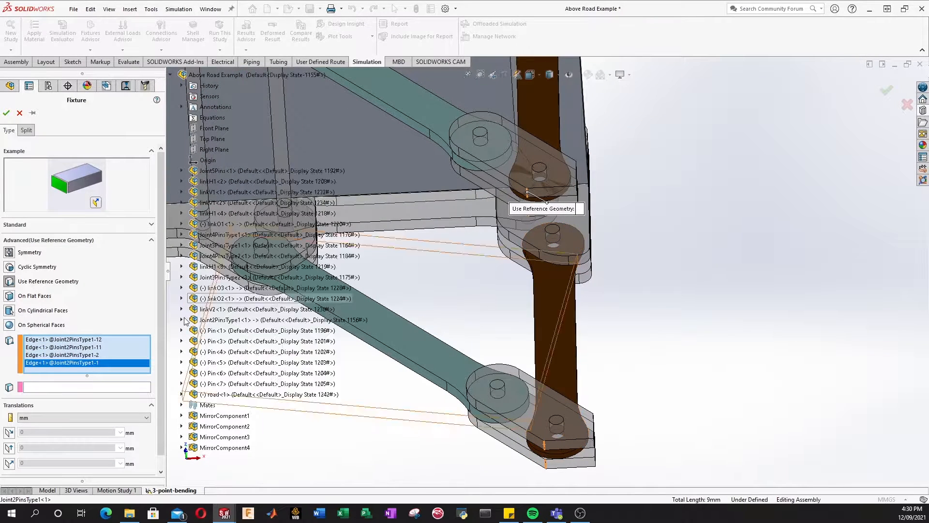
Step: Reference Front Plane and restrain only Dir 2 and Normal translation at 0 cm
{"action": "left_click", "coordinate": [41, 387]}
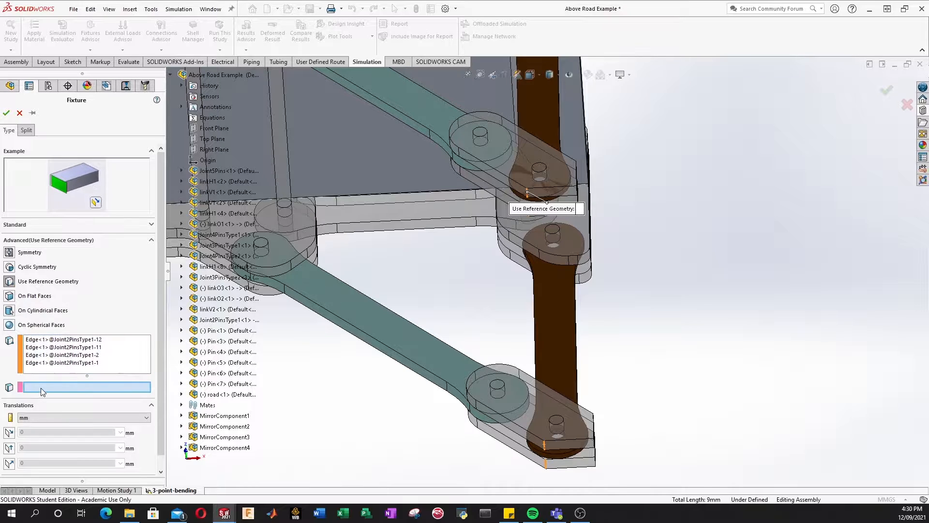
{"action": "scroll", "coordinate": [49, 420], "scroll_direction": "down", "scroll_amount": 1}
{"action": "left_click", "coordinate": [216, 127]}
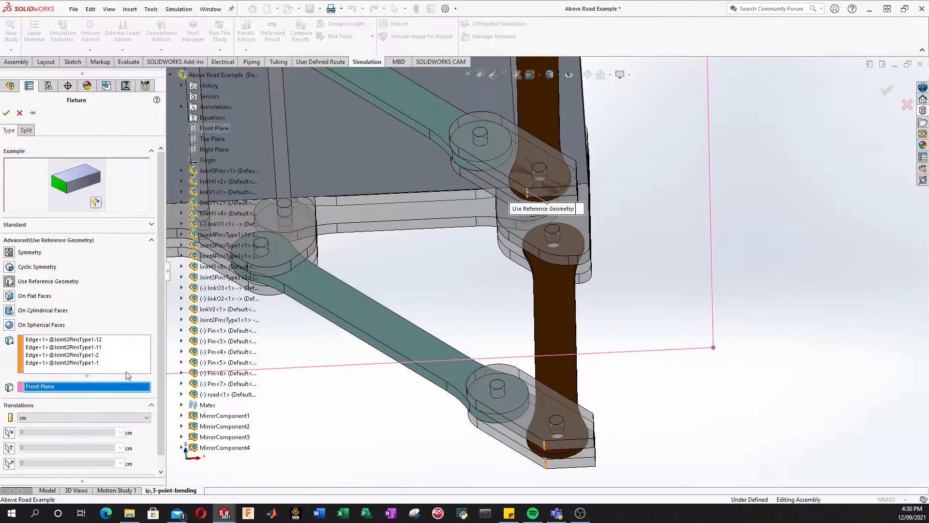
{"action": "left_click", "coordinate": [9, 432]}
{"action": "left_click", "coordinate": [10, 457]}
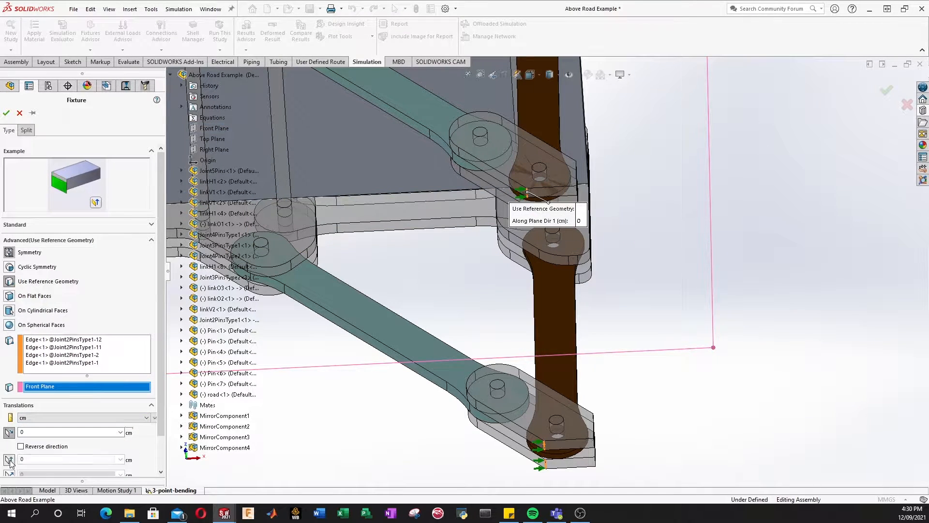
{"action": "scroll", "coordinate": [21, 455], "scroll_direction": "down", "scroll_amount": 1}
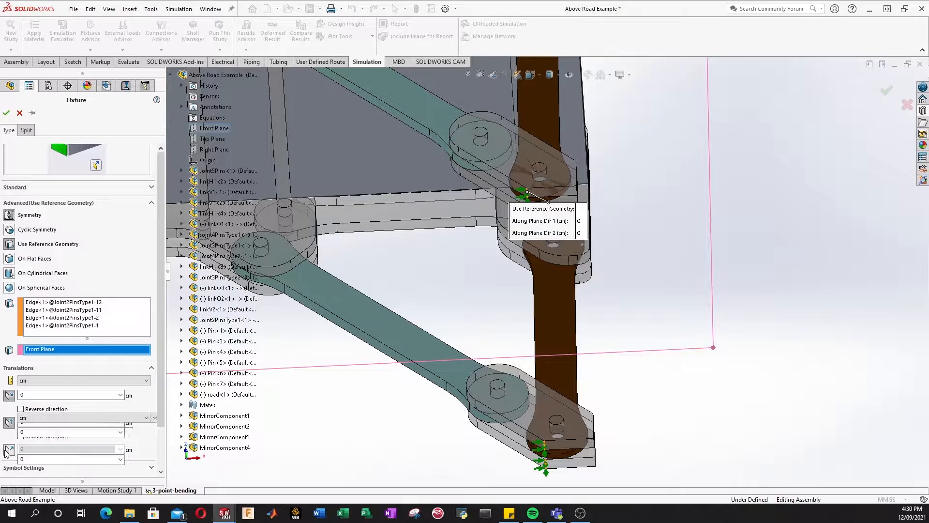
{"action": "left_click", "coordinate": [9, 449]}
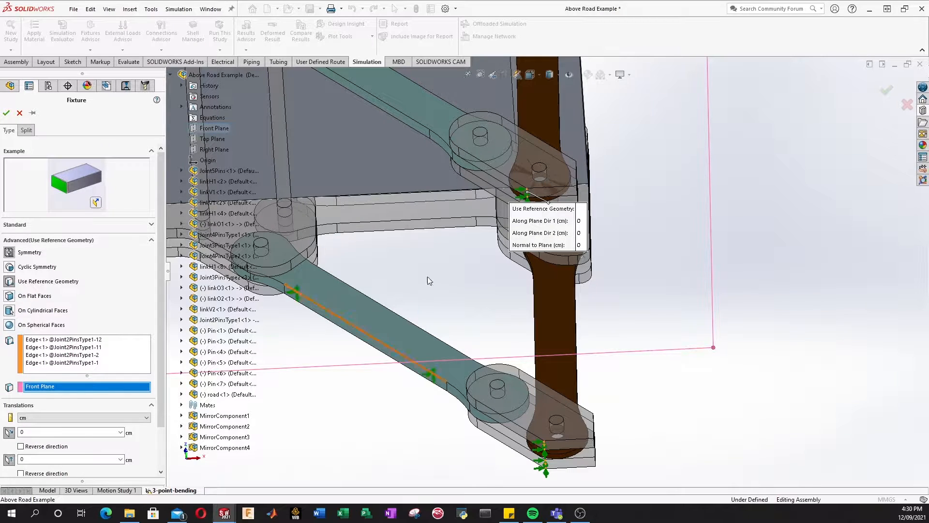
{"action": "left_click", "coordinate": [9, 433]}
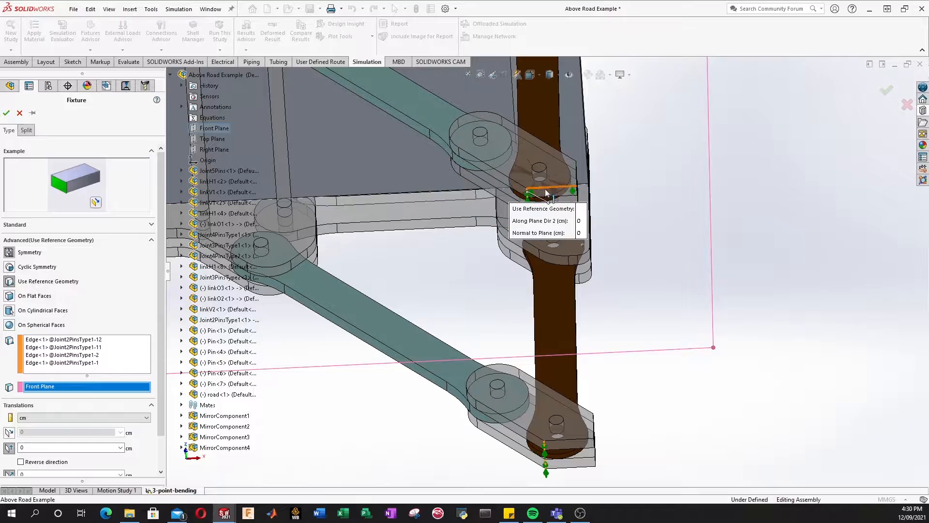
Step: Orbit and pan to check the restrained leg edges, then confirm Reference Geometry-2
{"action": "middle_click_drag", "start_coordinate": [542, 234], "coordinate": [600, 256]}
{"action": "middle_click_drag", "start_coordinate": [804, 334], "coordinate": [617, 298], "text": "ctrl"}
{"action": "scroll", "coordinate": [611, 297], "scroll_direction": "down", "scroll_amount": 1}
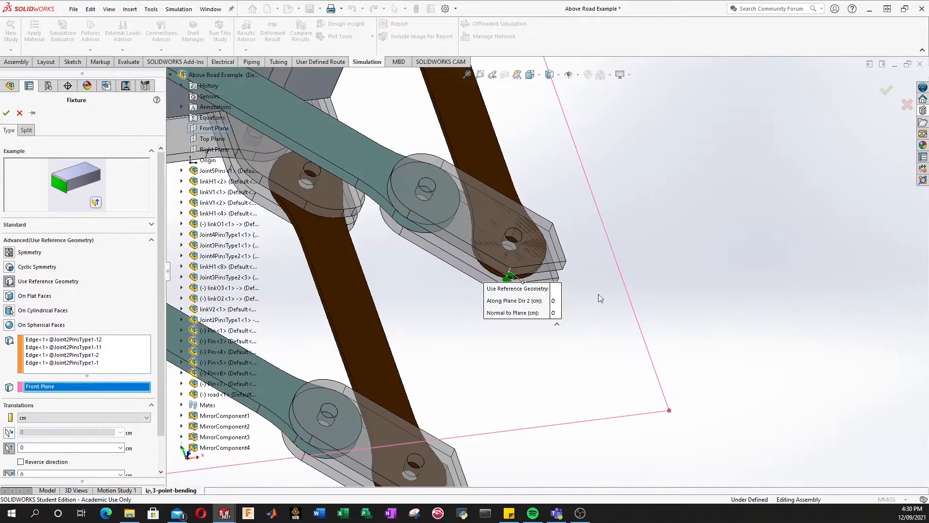
{"action": "left_click_drag", "start_coordinate": [539, 310], "coordinate": [635, 381]}
{"action": "middle_click_drag", "start_coordinate": [514, 323], "coordinate": [542, 306]}
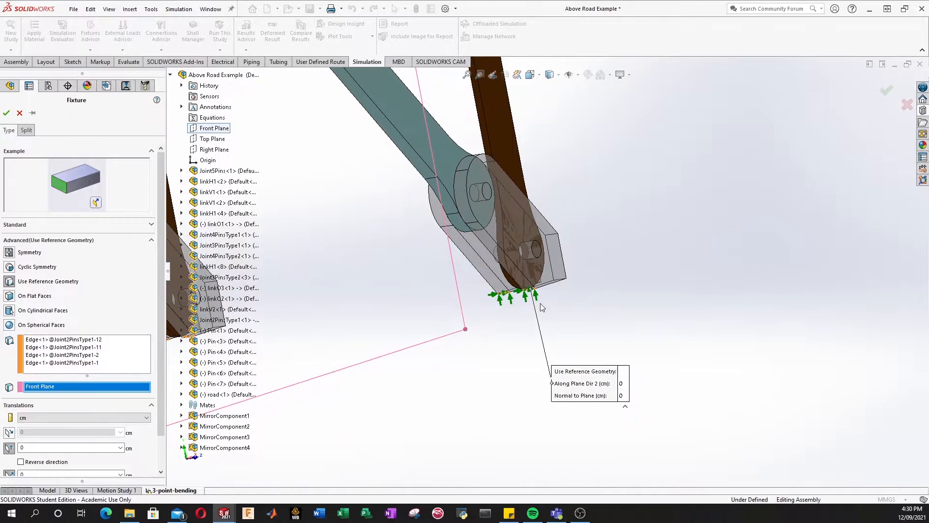
{"action": "left_click", "coordinate": [522, 192]}
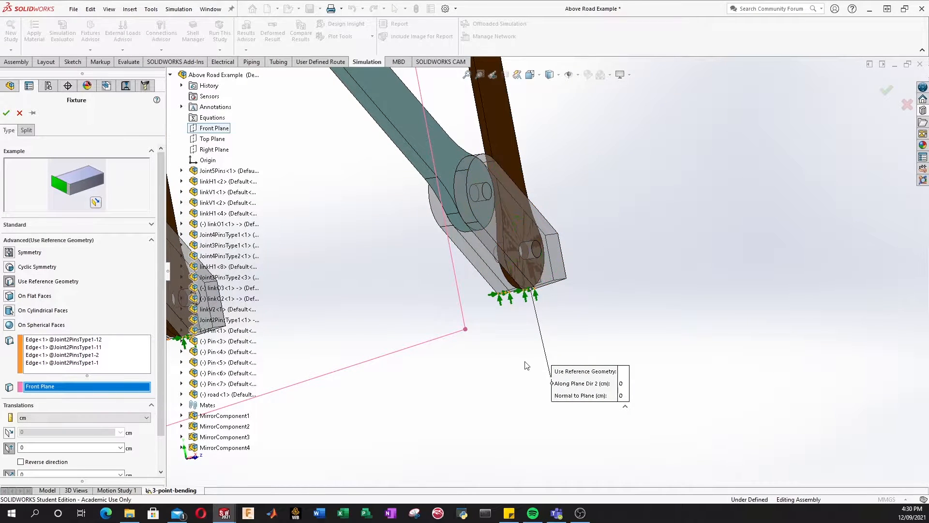
{"action": "middle_click_drag", "start_coordinate": [516, 303], "coordinate": [478, 349]}
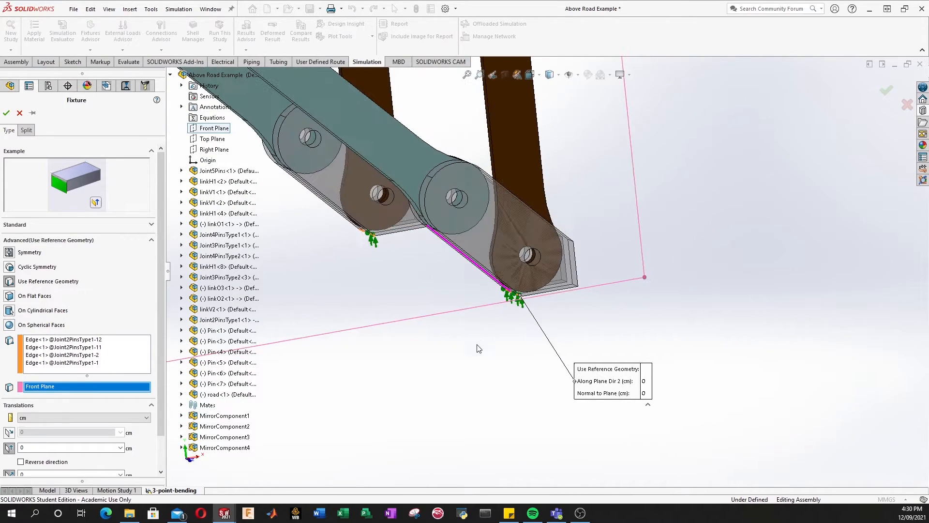
{"action": "scroll", "coordinate": [459, 306], "scroll_direction": "up", "scroll_amount": 5}
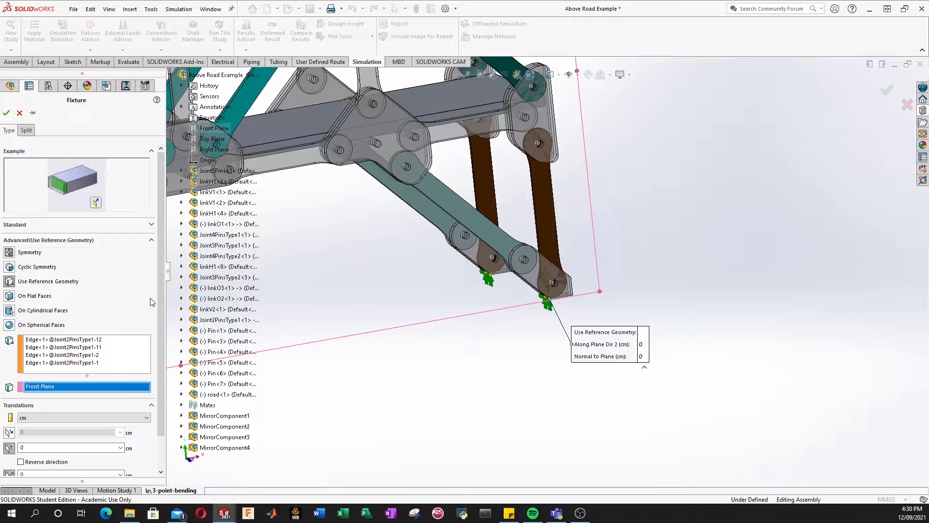
{"action": "scroll", "coordinate": [56, 400], "scroll_direction": "down", "scroll_amount": 2}
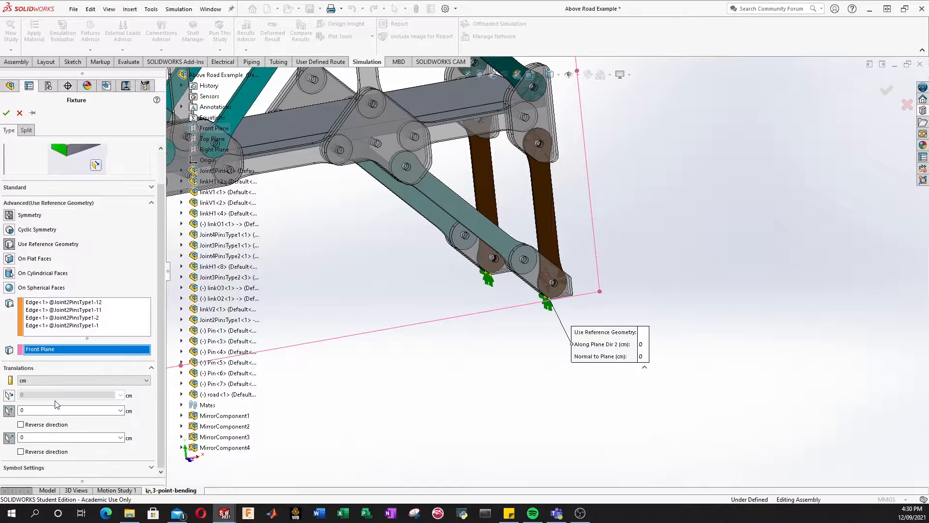
{"action": "scroll", "coordinate": [58, 399], "scroll_direction": "up", "scroll_amount": 2}
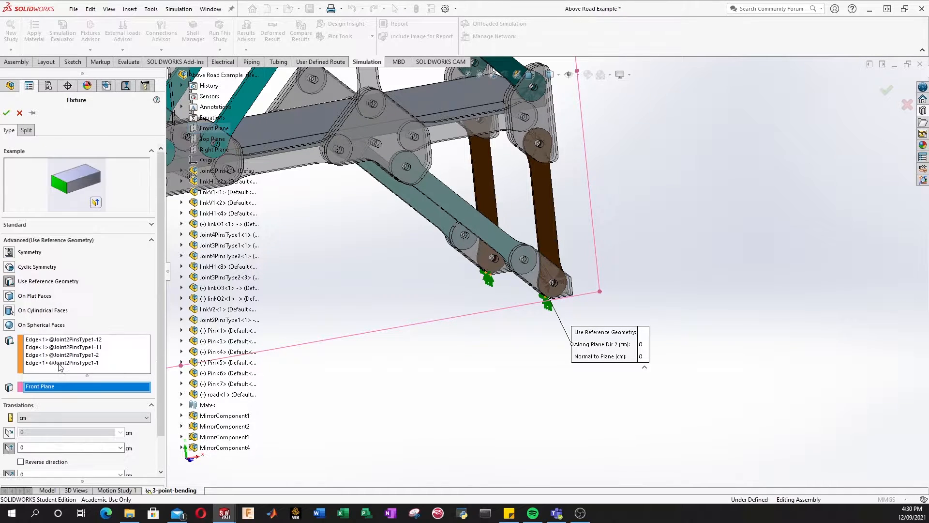
{"action": "left_click", "coordinate": [6, 113]}
Step: Collapse Fixtures and start a new Force load under External Loads
{"action": "scroll", "coordinate": [420, 287], "scroll_direction": "up", "scroll_amount": 5}
{"action": "scroll", "coordinate": [432, 277], "scroll_direction": "down", "scroll_amount": 8}
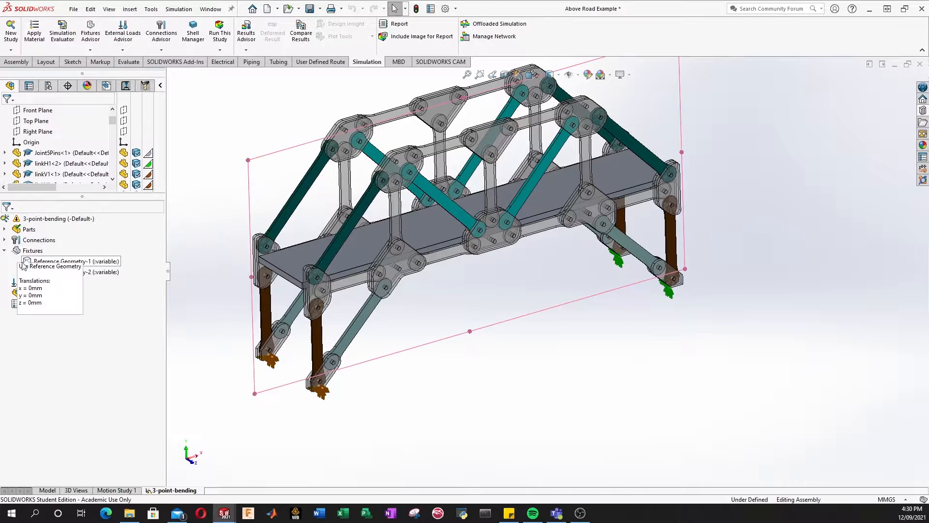
{"action": "left_click", "coordinate": [5, 251]}
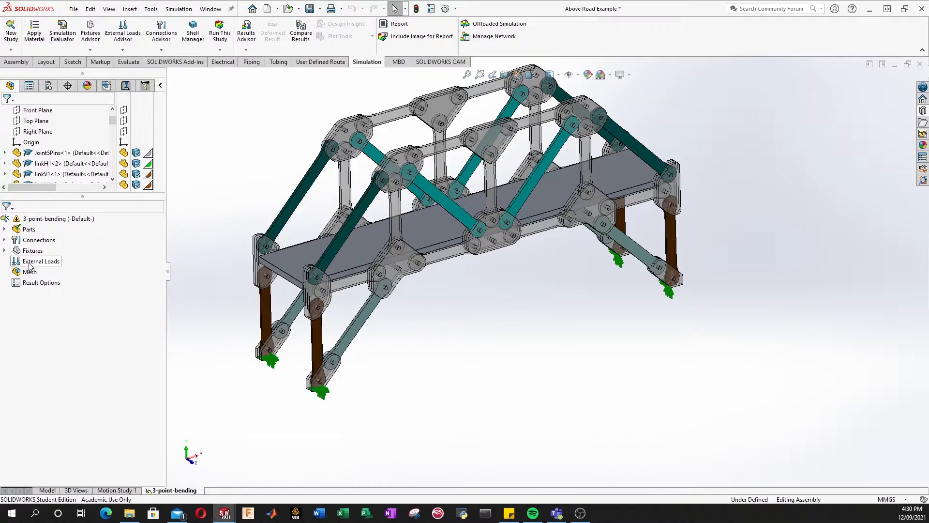
{"action": "right_click", "coordinate": [30, 266]}
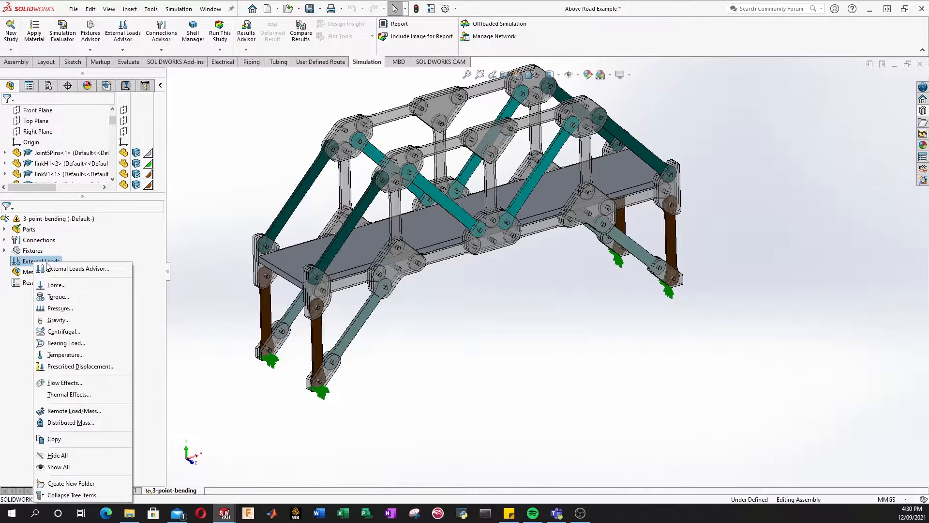
{"action": "left_click", "coordinate": [53, 287]}
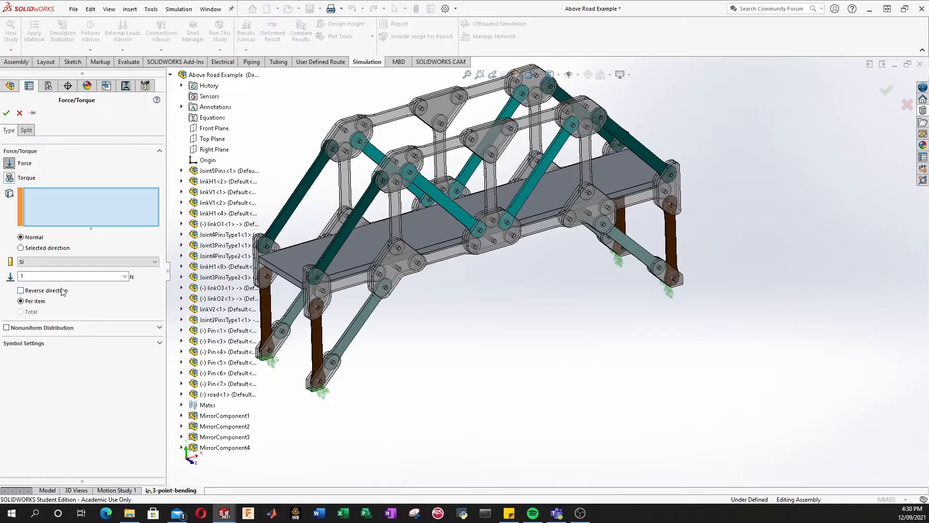
{"action": "scroll", "coordinate": [461, 214], "scroll_direction": "down", "scroll_amount": 3}
{"action": "scroll", "coordinate": [461, 216], "scroll_direction": "up", "scroll_amount": 3}
{"action": "scroll", "coordinate": [427, 245], "scroll_direction": "down", "scroll_amount": 3}
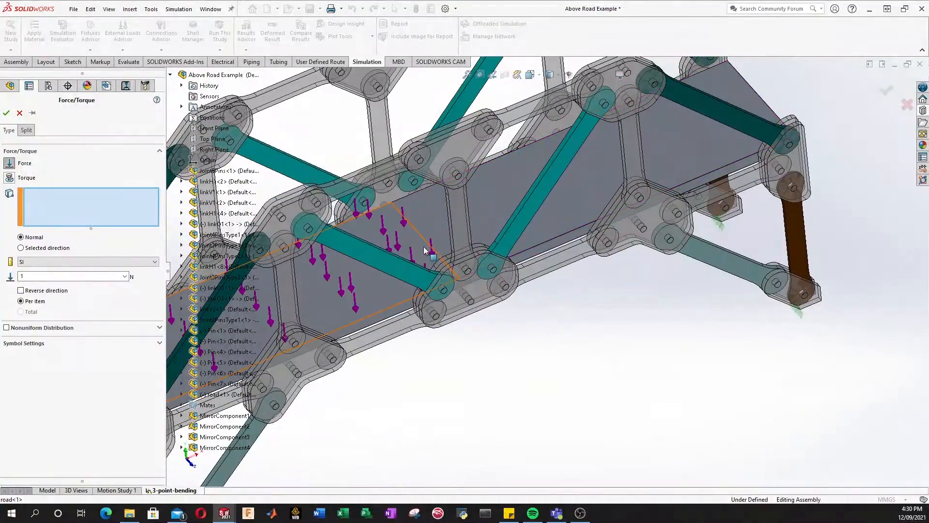
{"action": "left_click", "coordinate": [426, 242]}
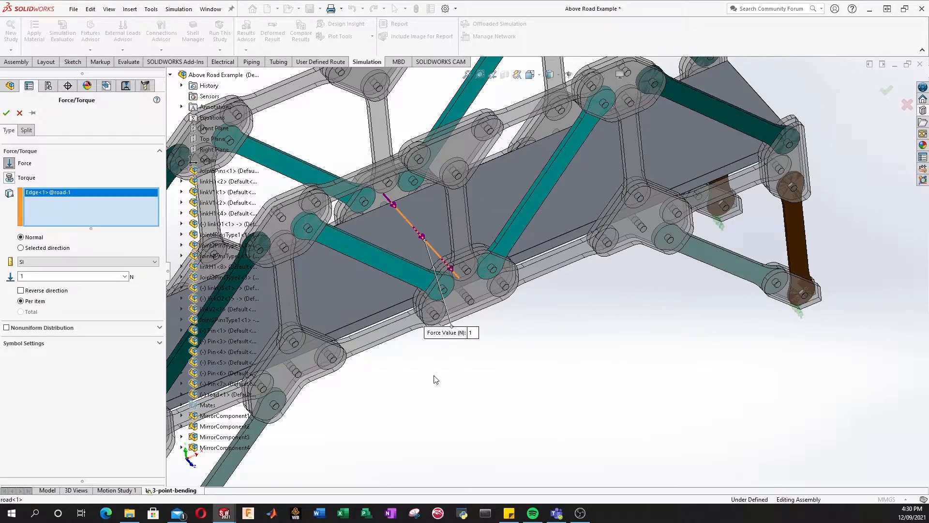
{"action": "middle_click_drag", "start_coordinate": [435, 378], "coordinate": [527, 354]}
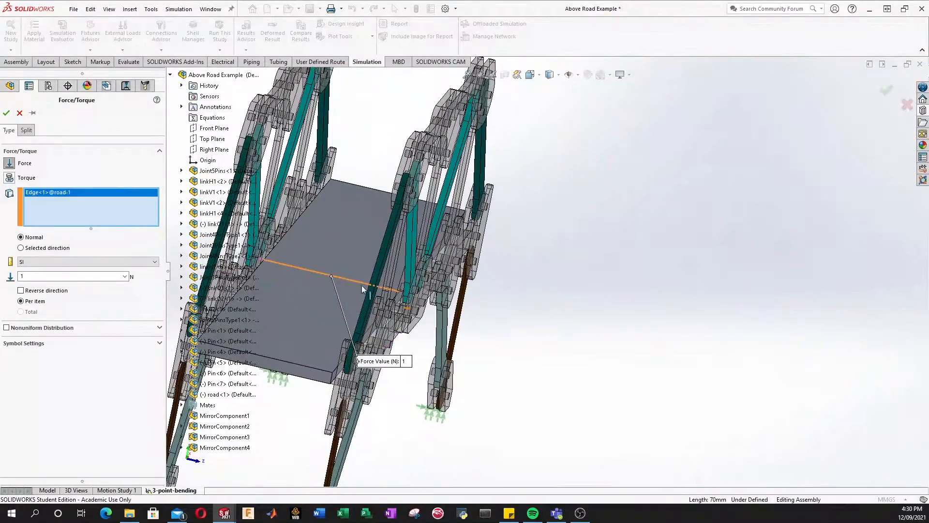
{"action": "middle_click_drag", "start_coordinate": [315, 272], "coordinate": [352, 310]}
{"action": "scroll", "coordinate": [350, 291], "scroll_direction": "down", "scroll_amount": 10}
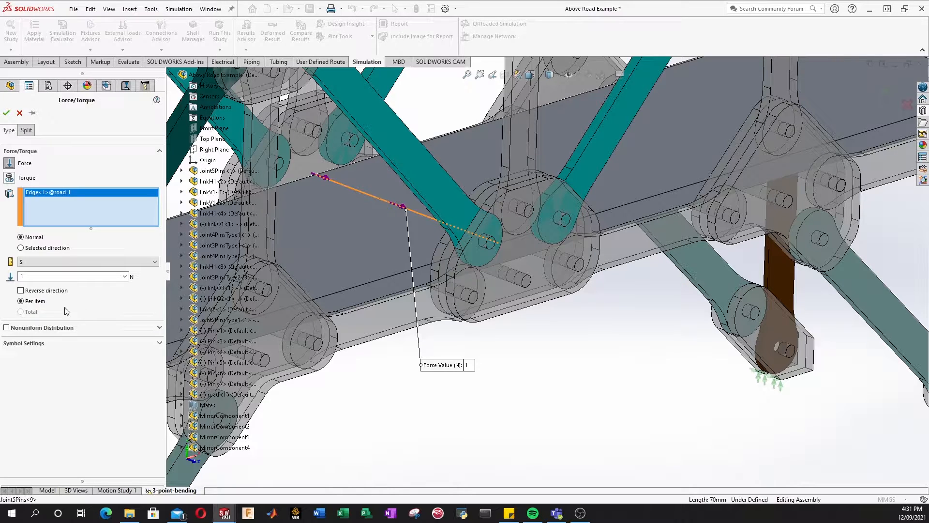
Step: Direct the 1 N force along Front Plane Dir 2 only, then orbit to check the arrows
{"action": "left_click", "coordinate": [30, 250]}
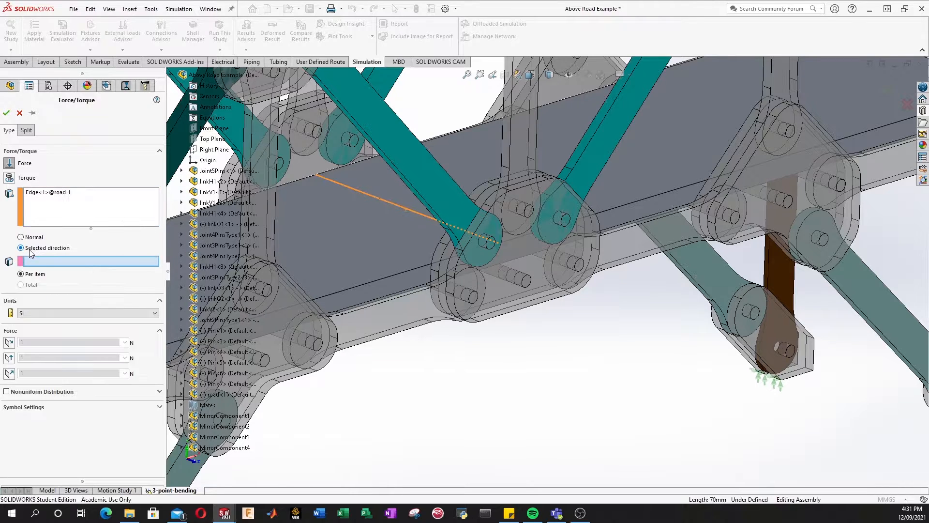
{"action": "left_click", "coordinate": [220, 131]}
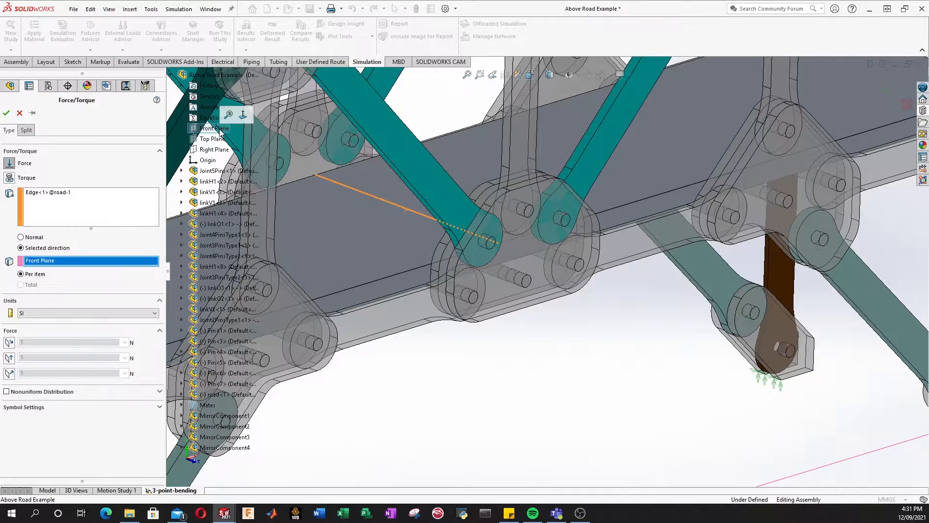
{"action": "left_click", "coordinate": [8, 342]}
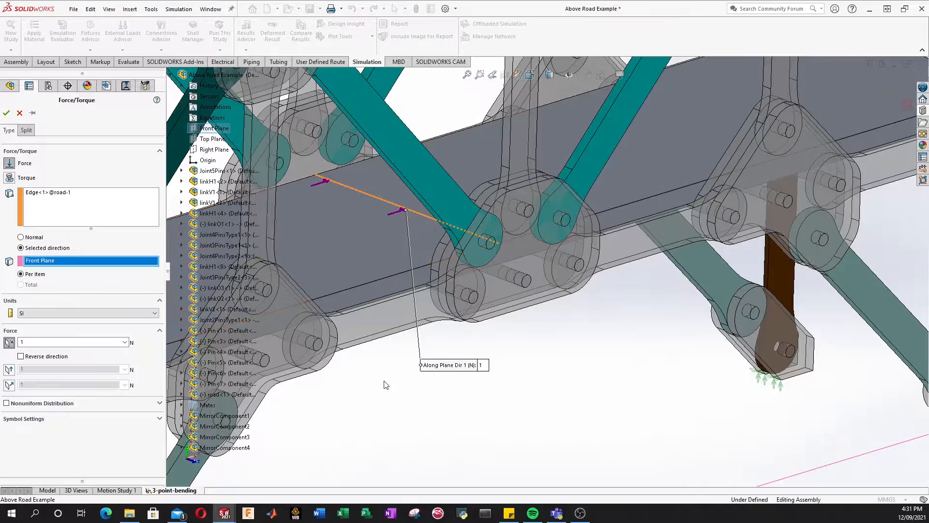
{"action": "left_click", "coordinate": [6, 345]}
{"action": "left_click", "coordinate": [9, 359]}
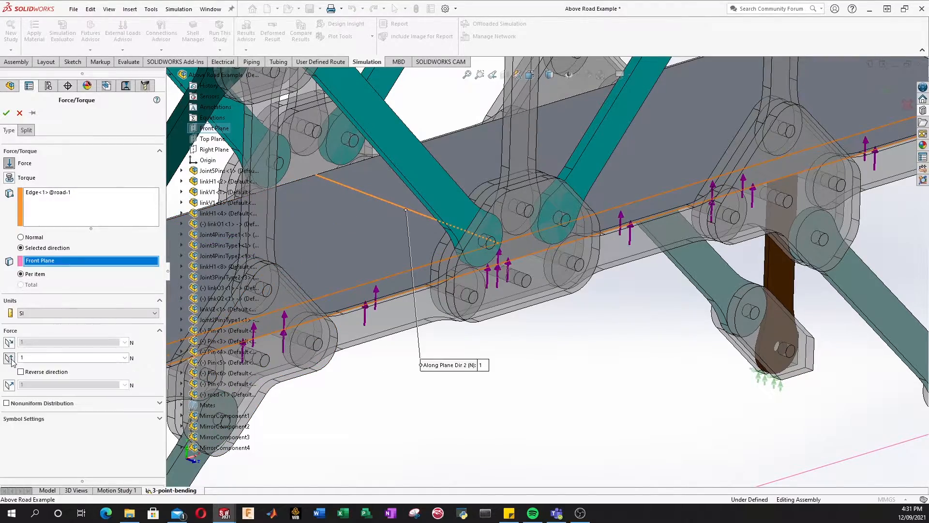
{"action": "scroll", "coordinate": [512, 388], "scroll_direction": "up", "scroll_amount": 2}
{"action": "middle_click_drag", "start_coordinate": [496, 398], "coordinate": [444, 428]}
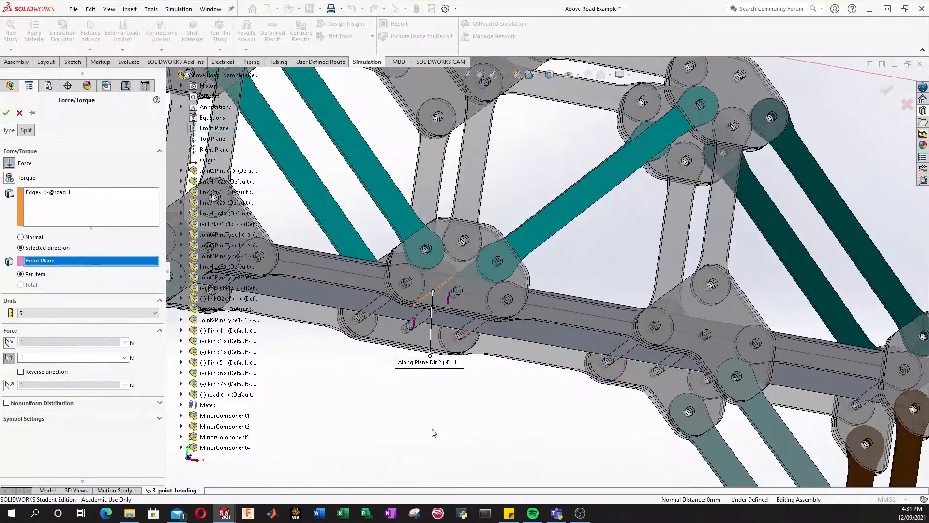
{"action": "scroll", "coordinate": [422, 389], "scroll_direction": "up", "scroll_amount": 2}
{"action": "middle_click_drag", "start_coordinate": [422, 388], "coordinate": [460, 406]}
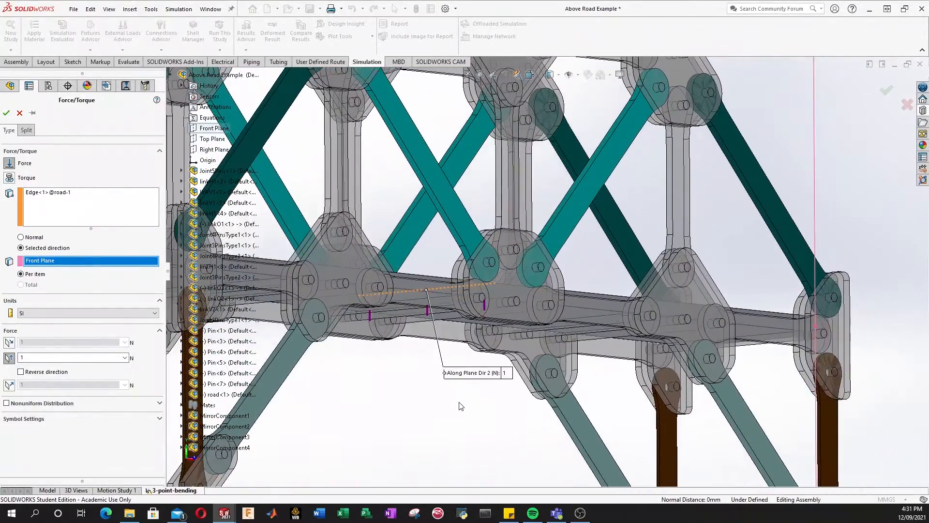
{"action": "scroll", "coordinate": [459, 406], "scroll_direction": "up", "scroll_amount": 2}
{"action": "middle_click_drag", "start_coordinate": [457, 355], "coordinate": [455, 391]}
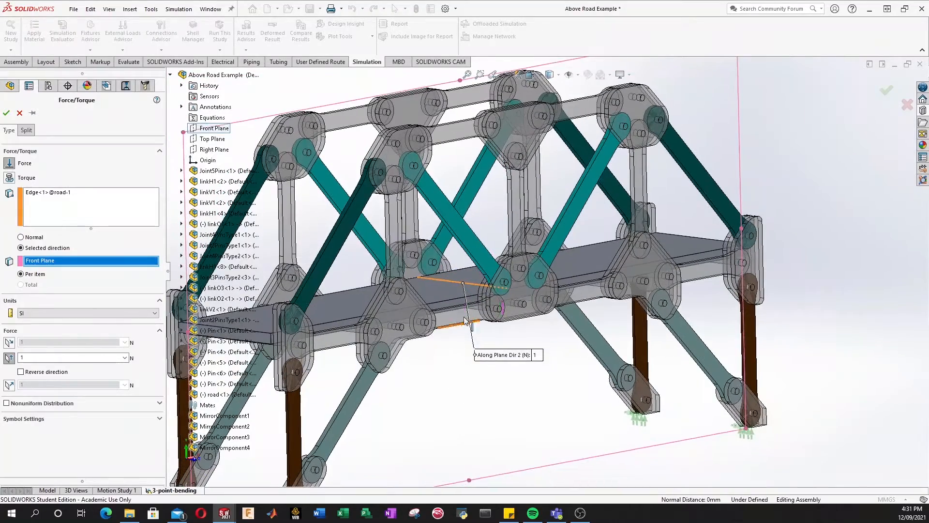
{"action": "mouse_move", "coordinate": [461, 355]}
{"action": "middle_mouse_down"}
{"action": "mouse_move", "coordinate": [466, 383]}
{"action": "mouse_move", "coordinate": [469, 369]}
{"action": "middle_mouse_up"}
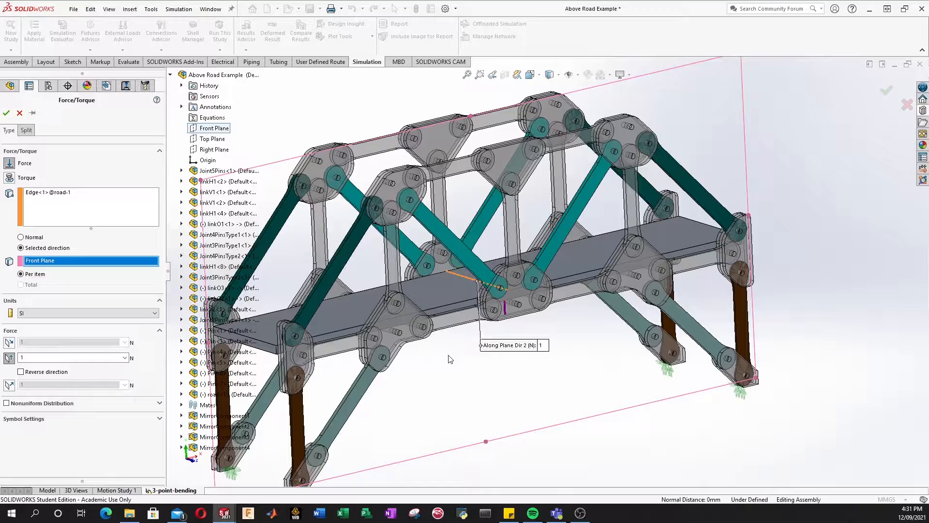
Step: Reverse the force to point downward at 14 N, creating Force-1
{"action": "left_click", "coordinate": [21, 372]}
{"action": "middle_click_drag", "start_coordinate": [488, 386], "coordinate": [557, 380]}
{"action": "middle_click_drag", "start_coordinate": [635, 391], "coordinate": [555, 385]}
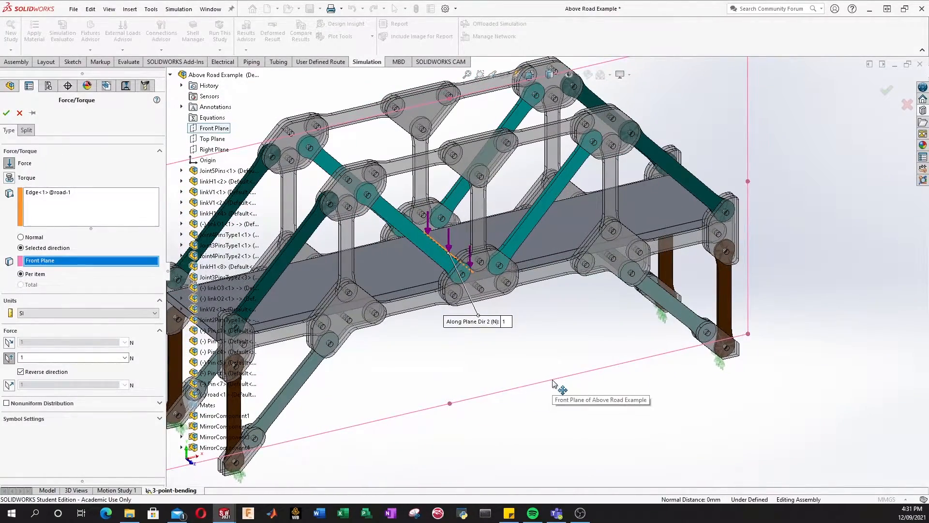
{"action": "double_click", "coordinate": [27, 357]}
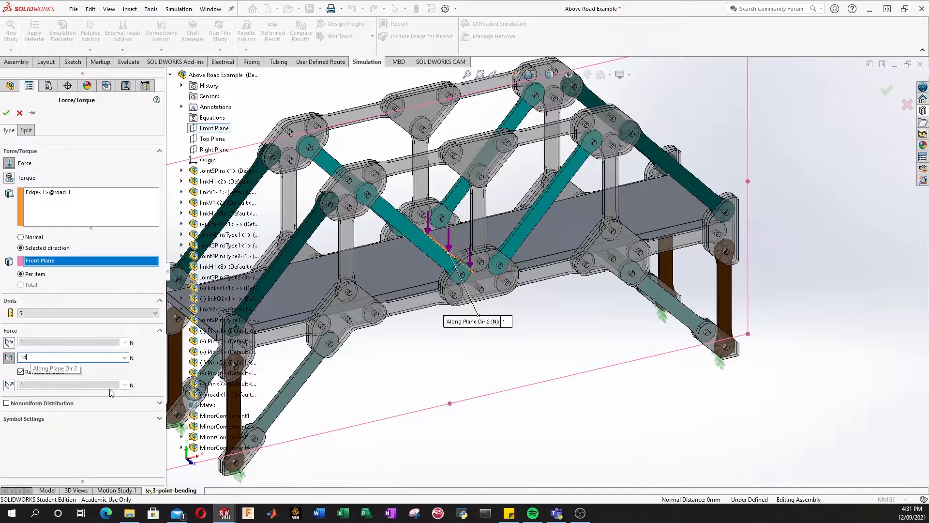
{"action": "left_click", "coordinate": [6, 114]}
{"action": "scroll", "coordinate": [460, 339], "scroll_direction": "down", "scroll_amount": 2}
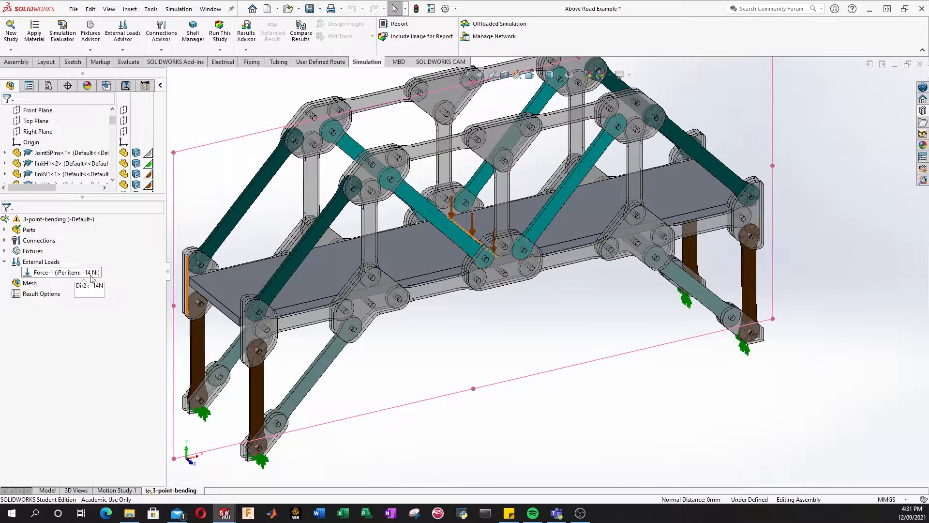
Step: Orbit and zoom out to review the bridge with its -14 N load, then collapse External Loads
{"action": "middle_click_drag", "start_coordinate": [555, 321], "coordinate": [549, 359]}
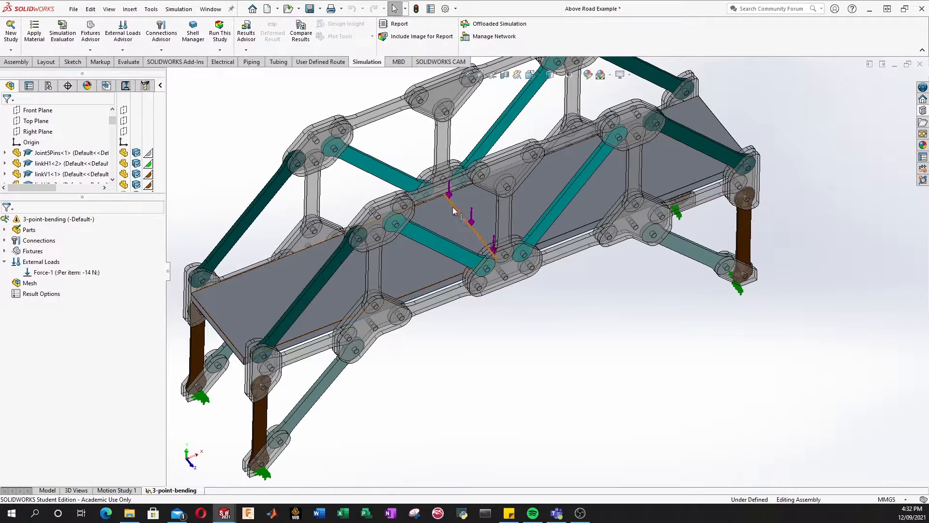
{"action": "middle_click_drag", "start_coordinate": [518, 396], "coordinate": [515, 326]}
{"action": "scroll", "coordinate": [516, 327], "scroll_direction": "up", "scroll_amount": 3}
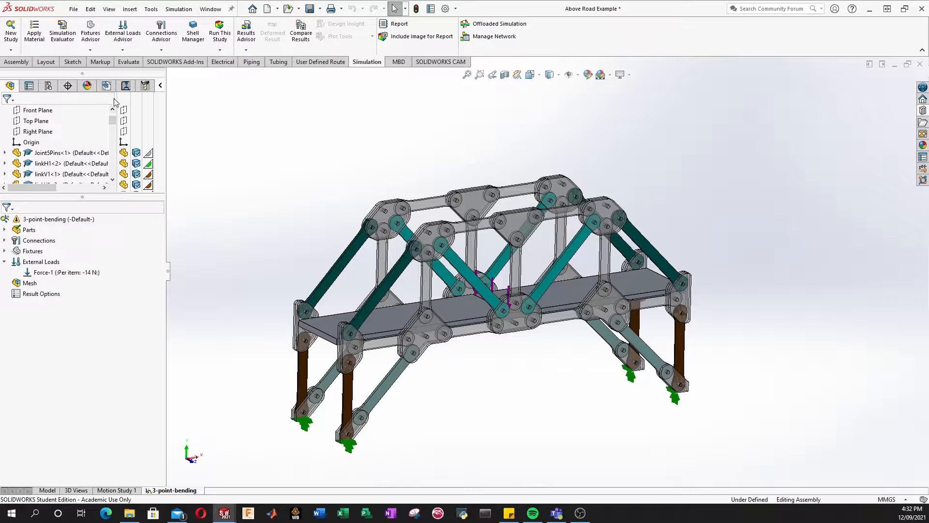
{"action": "left_click", "coordinate": [5, 263]}
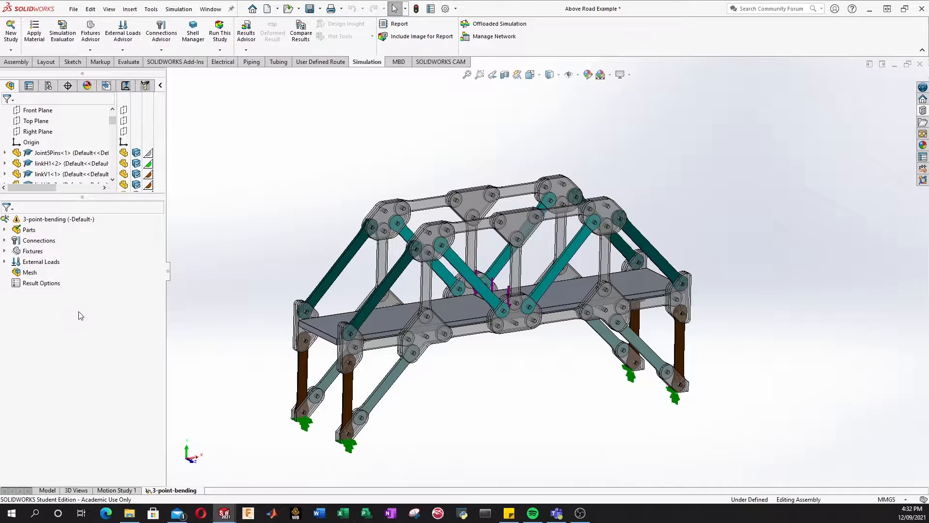
Step: Create a new mesh for the 3-point-bending study with the density slider at Fine
{"action": "right_click", "coordinate": [25, 275]}
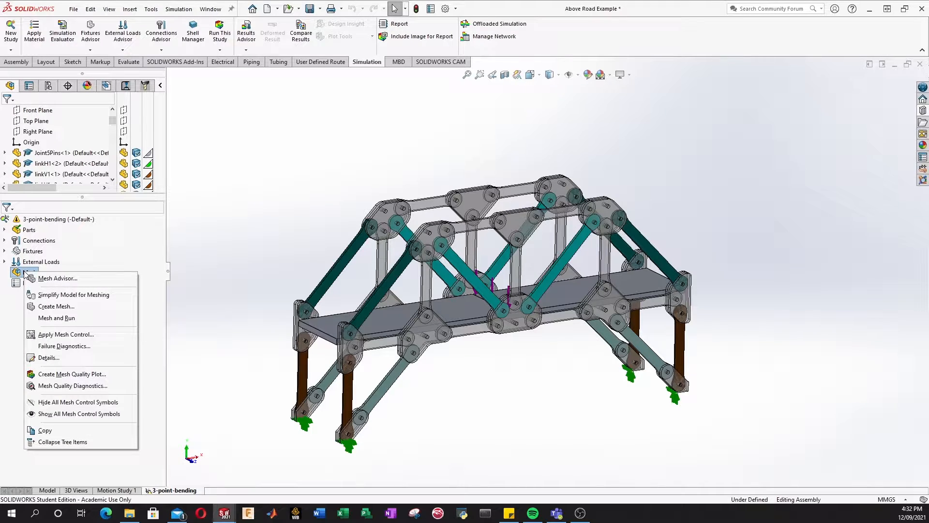
{"action": "left_click", "coordinate": [61, 310]}
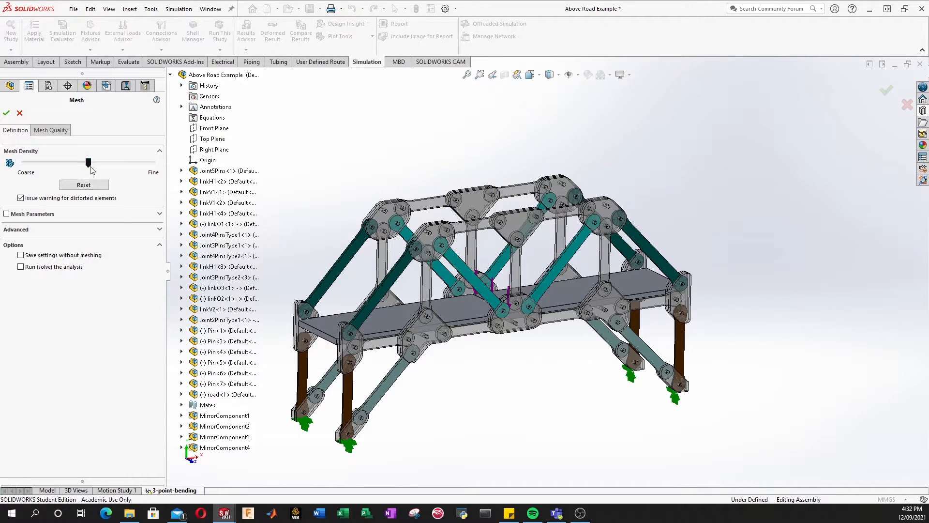
{"action": "left_click_drag", "start_coordinate": [89, 163], "coordinate": [161, 166]}
Step: Turn off custom mesh parameters, review the Mesh Quality tab, and accept to start meshing
{"action": "left_click", "coordinate": [157, 230]}
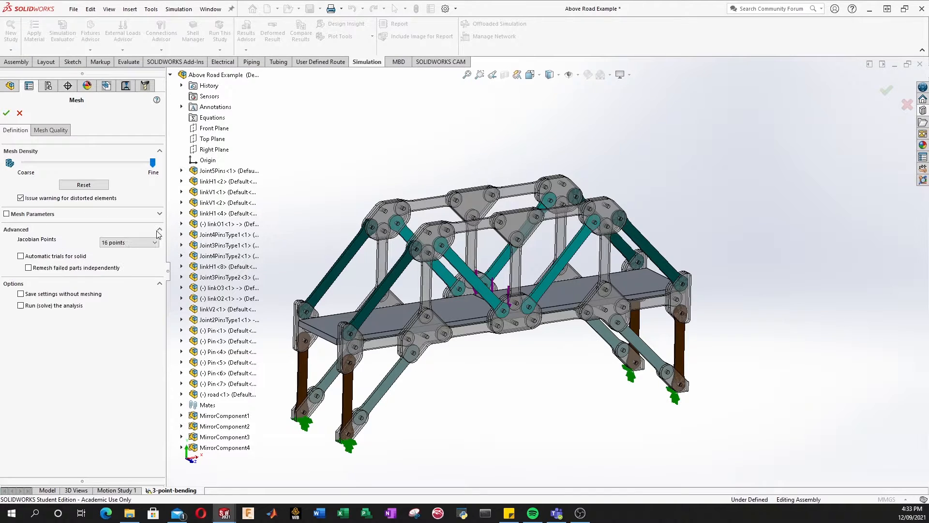
{"action": "left_click", "coordinate": [158, 215]}
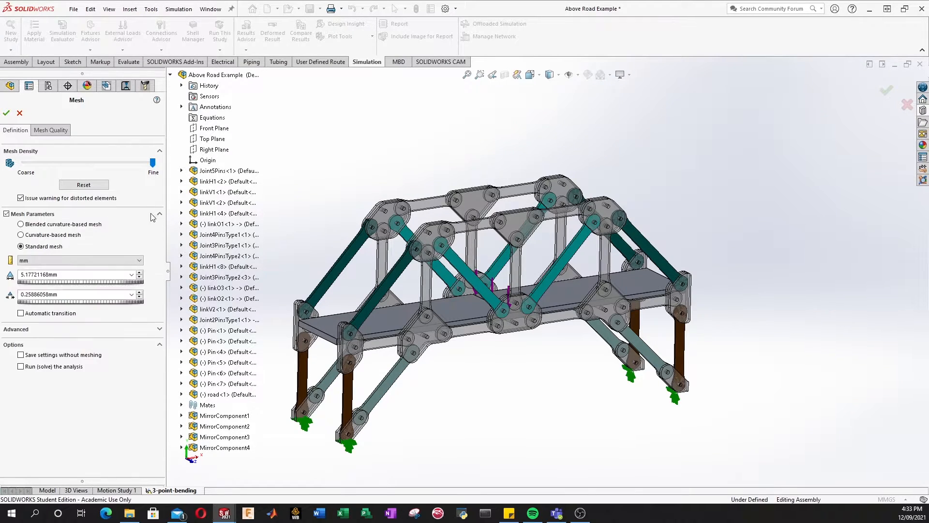
{"action": "left_click", "coordinate": [7, 213]}
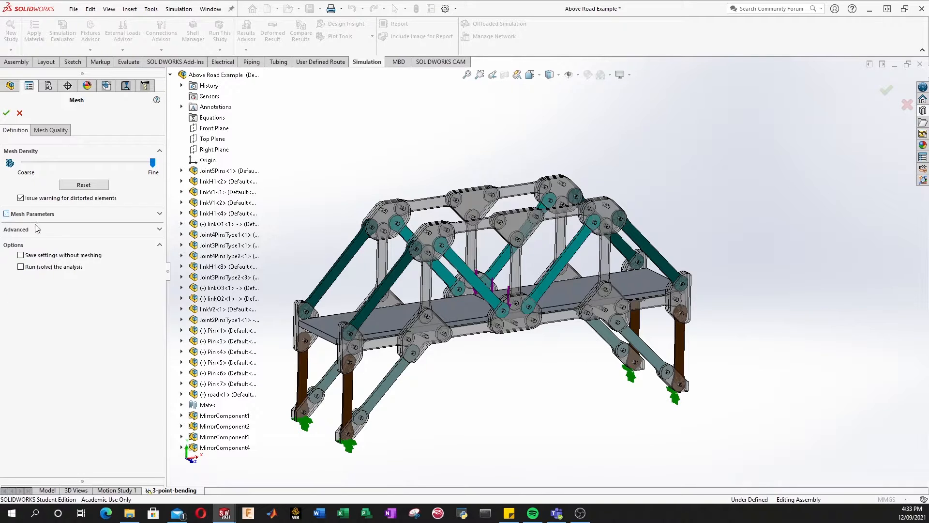
{"action": "left_click", "coordinate": [122, 234]}
{"action": "left_click", "coordinate": [147, 234]}
{"action": "left_click", "coordinate": [51, 131]}
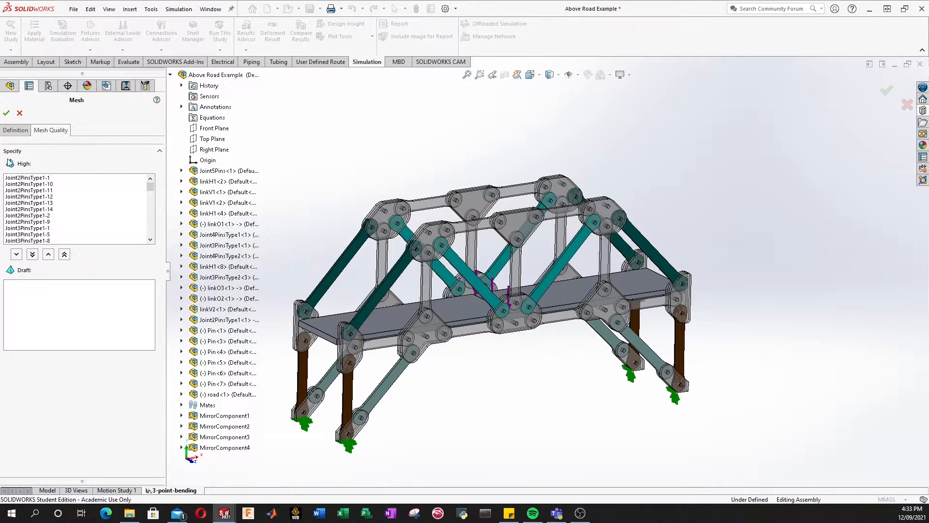
{"action": "left_click", "coordinate": [22, 132]}
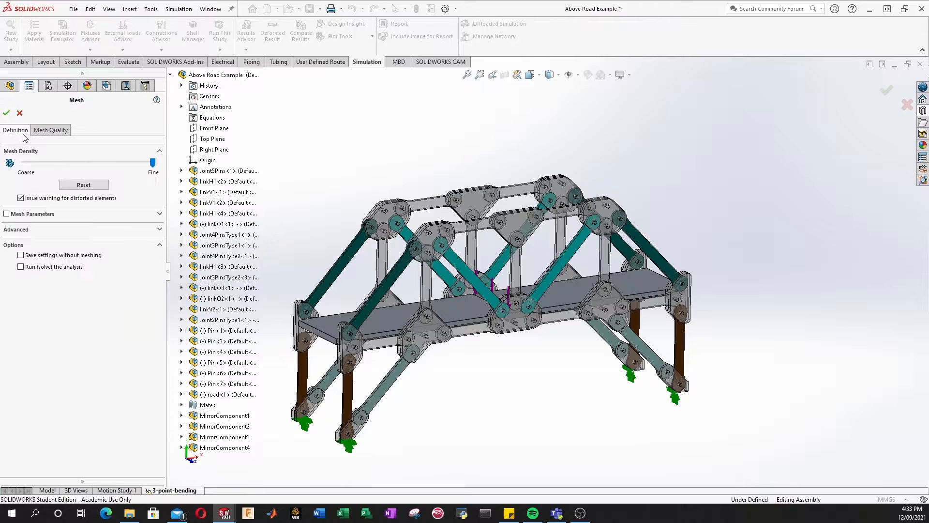
{"action": "left_click", "coordinate": [7, 115]}
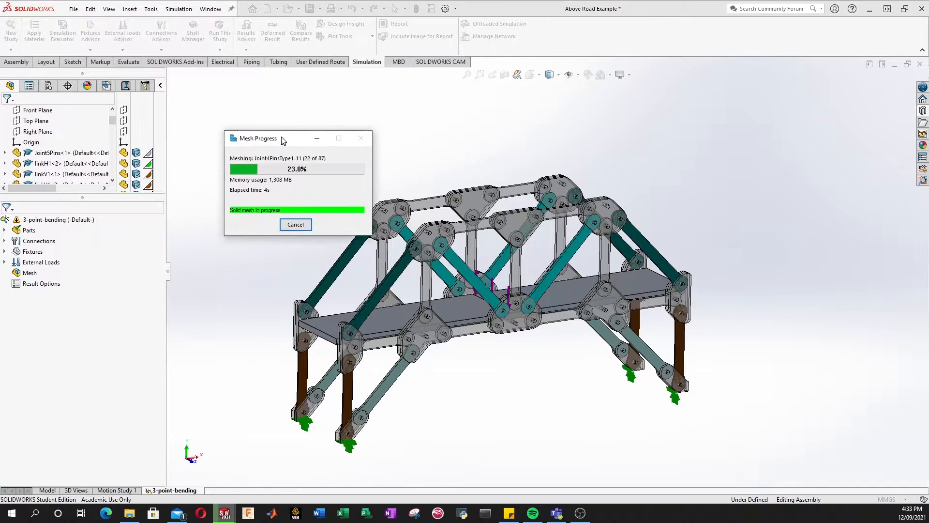
Step: Let the bridge meshing finish, inspect the meshed model, and collapse the Mesh folder
{"action": "left_click_drag", "start_coordinate": [273, 135], "coordinate": [257, 111]}
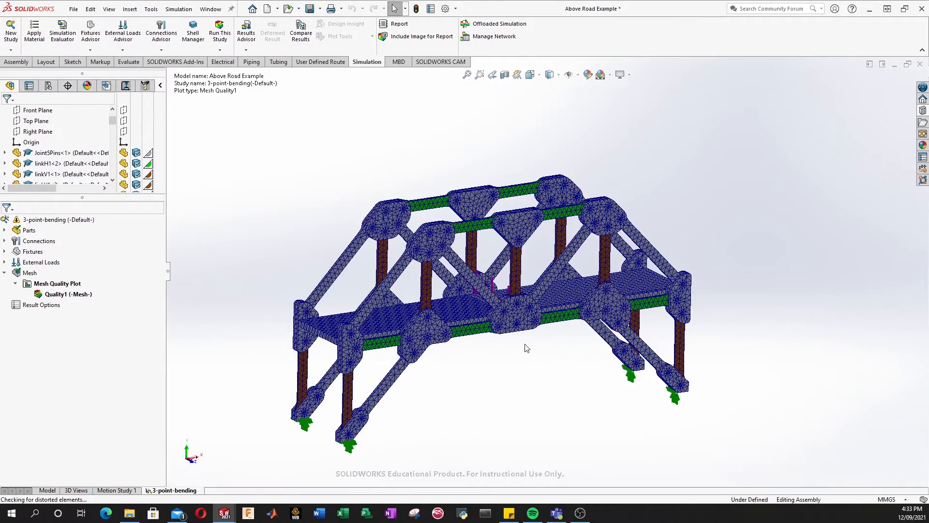
{"action": "scroll", "coordinate": [525, 344], "scroll_direction": "down", "scroll_amount": 2}
{"action": "middle_click_drag", "start_coordinate": [390, 323], "coordinate": [418, 308]}
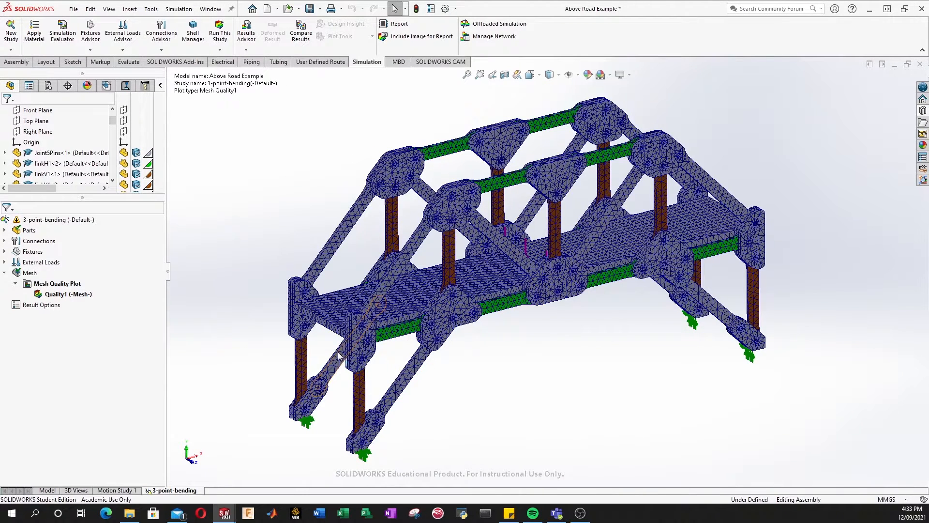
{"action": "left_click", "coordinate": [4, 273]}
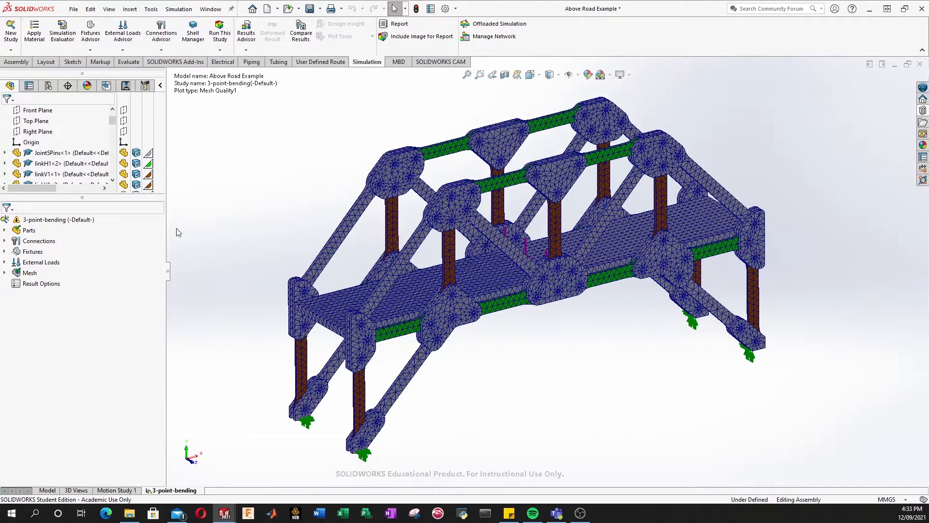
Step: Run the 3-point-bending study and expand the solver window to show element and node counts
{"action": "left_click", "coordinate": [223, 35]}
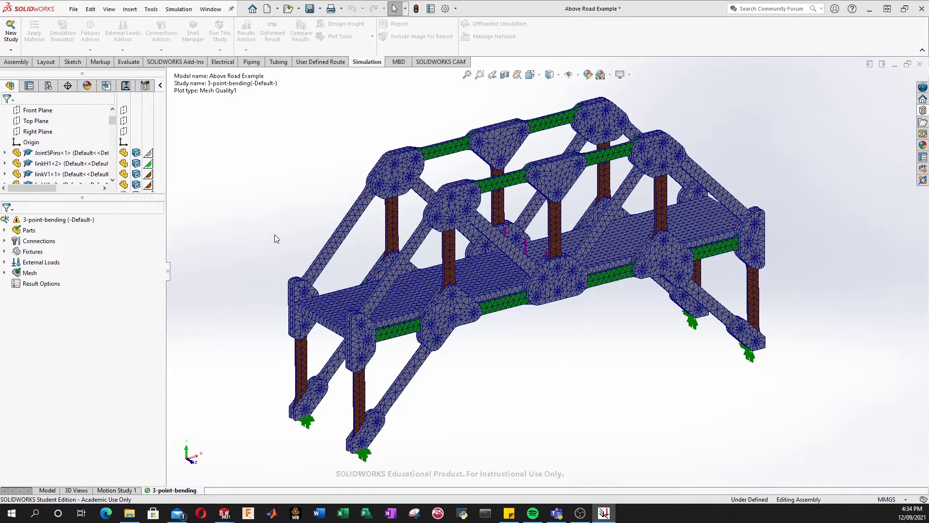
{"action": "left_click_drag", "start_coordinate": [0, 156], "coordinate": [185, 128]}
{"action": "left_click", "coordinate": [296, 185]}
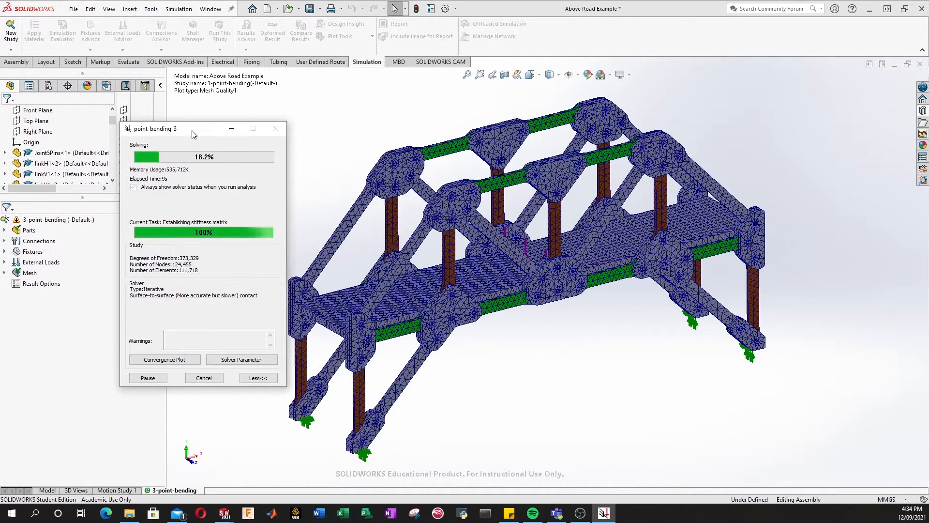